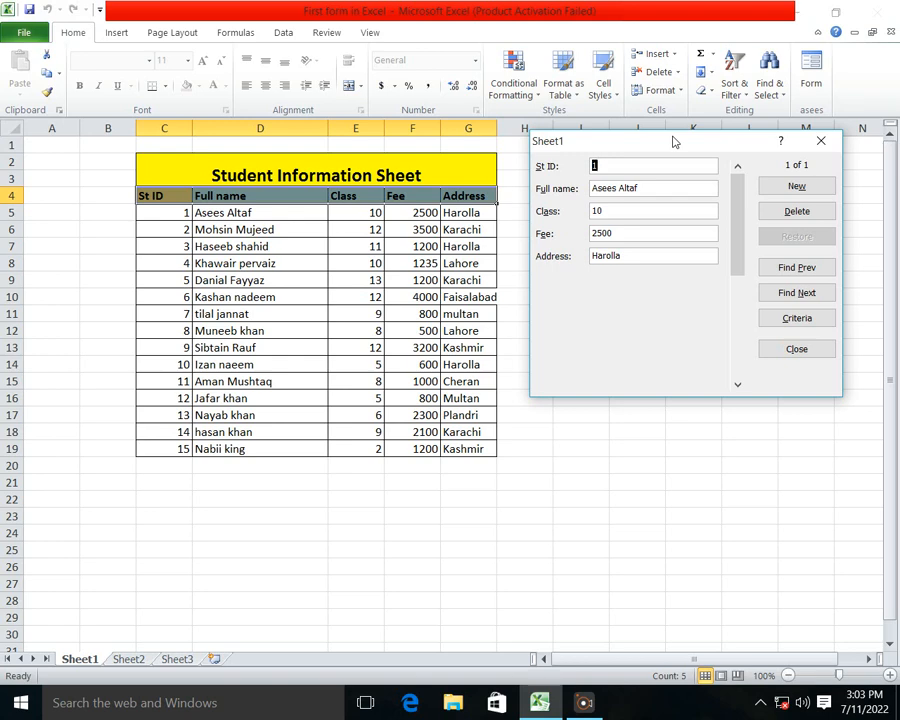
# Step: Close the student data form and remove the custom group containing the Form command from the Home ribbon
pyautogui.moveTo(675, 141); pyautogui.dragTo(655, 121)
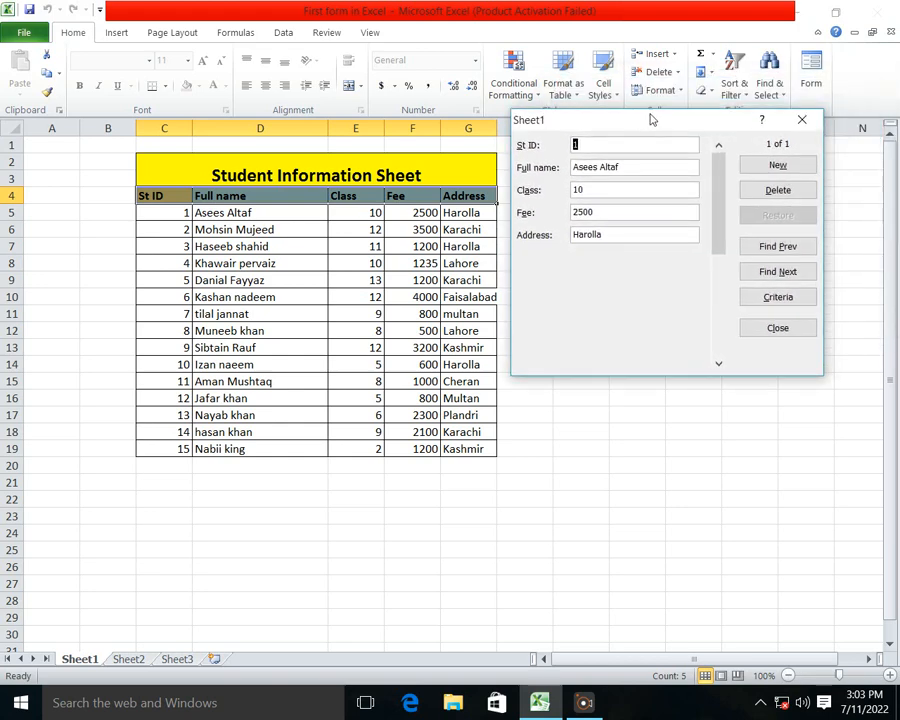
pyautogui.click(803, 119)
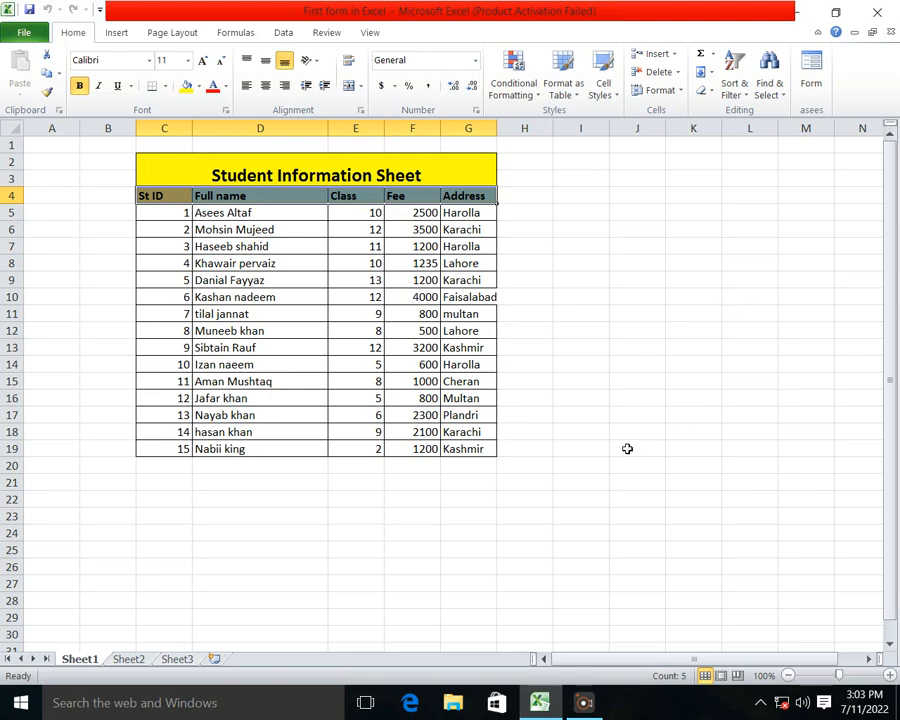
pyautogui.rightClick(815, 86)
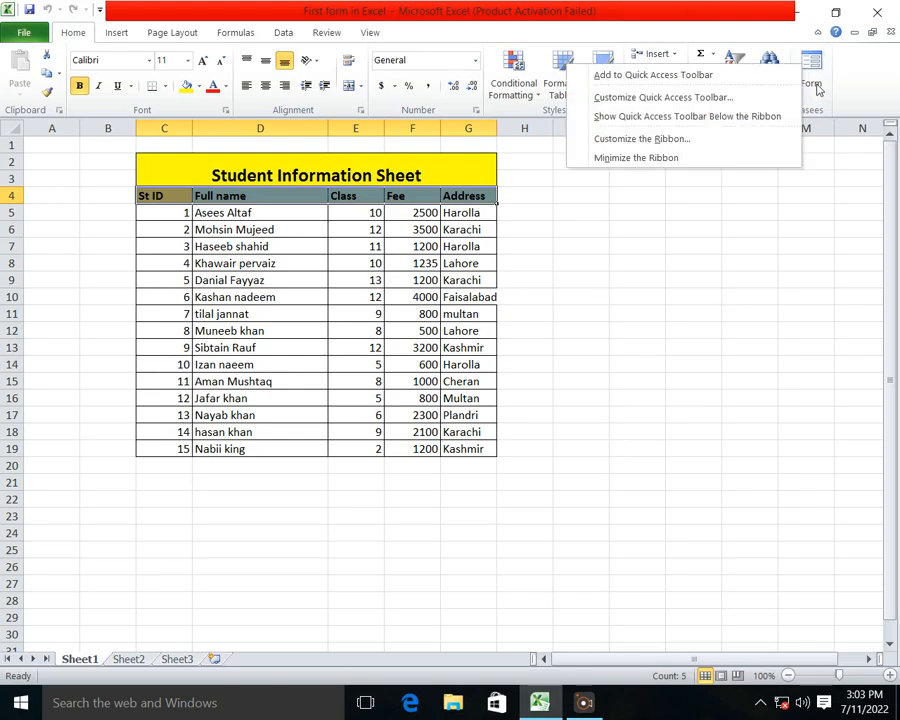
pyautogui.click(648, 140)
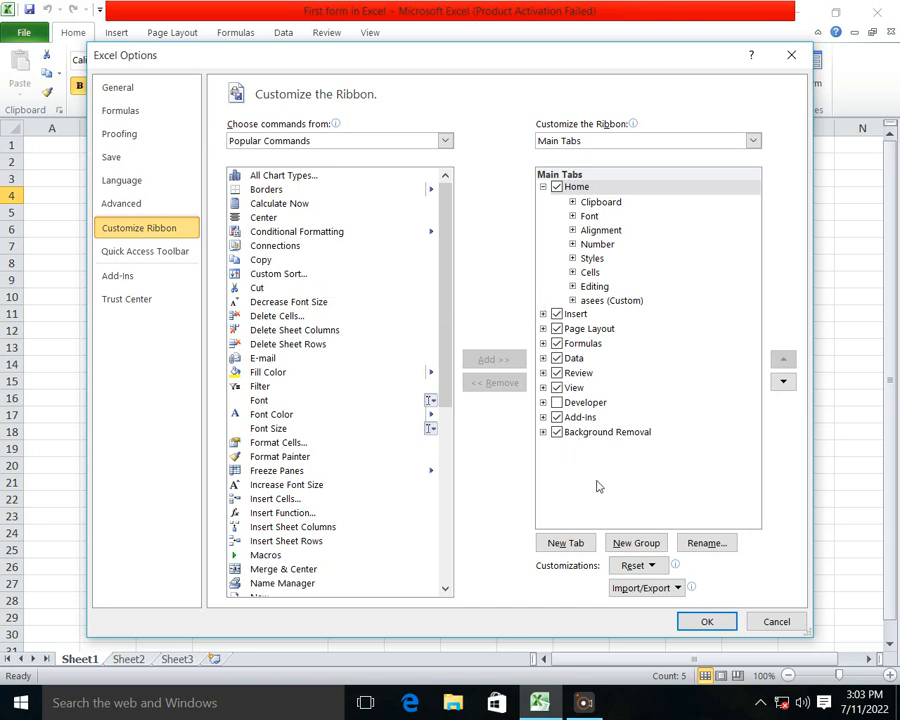
pyautogui.click(634, 300)
pyautogui.rightClick(634, 300)
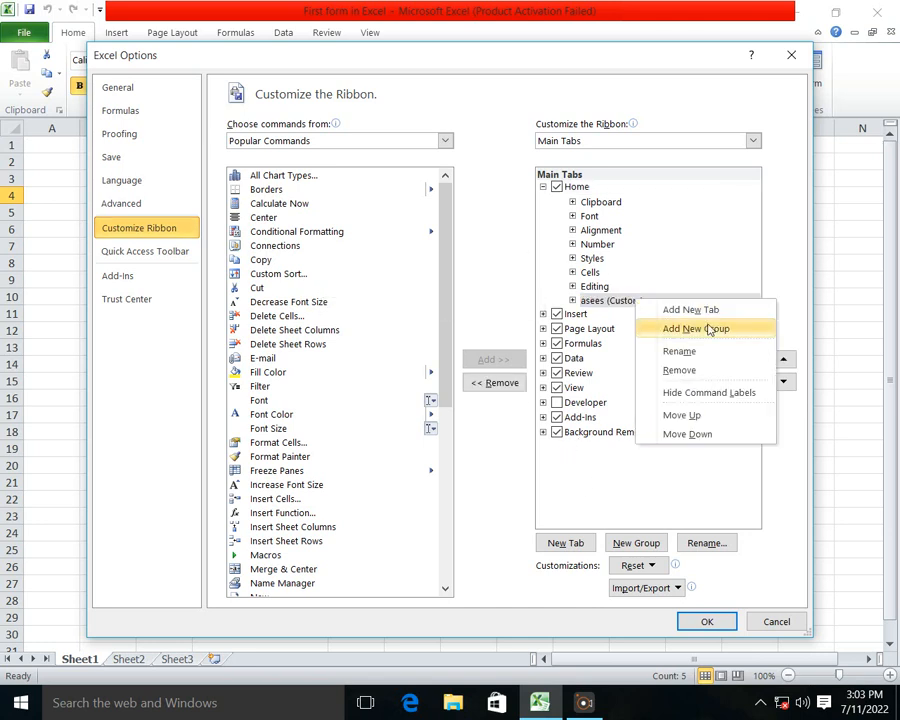
pyautogui.click(681, 374)
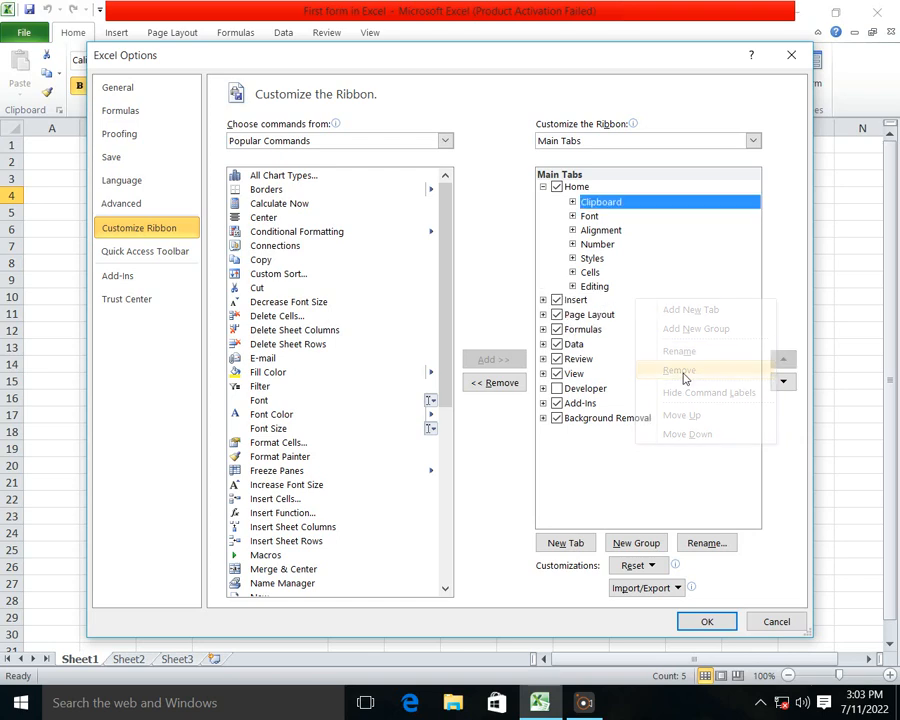
pyautogui.click(720, 620)
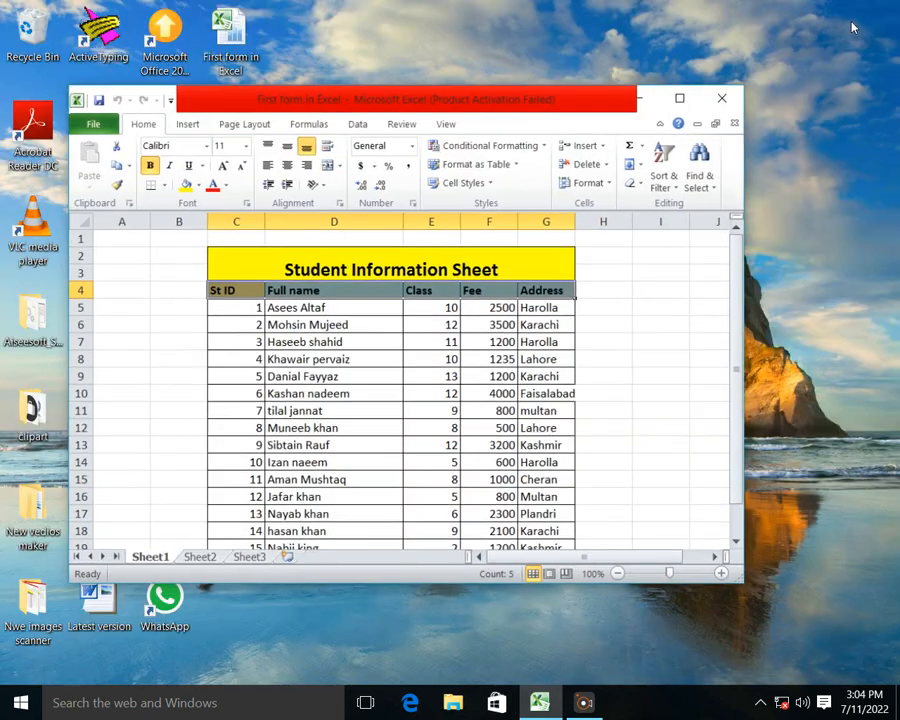
# Step: Close the First form in Excel workbook and refresh the desktop
pyautogui.doubleClick(625, 15)
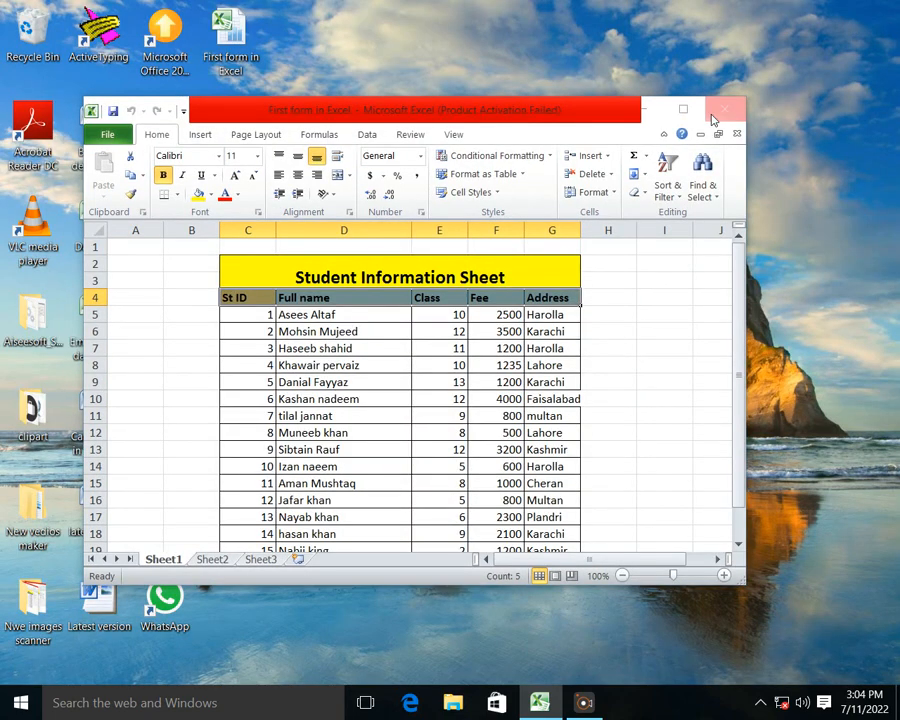
pyautogui.click(714, 117)
pyautogui.click(448, 372)
pyautogui.rightClick(466, 162)
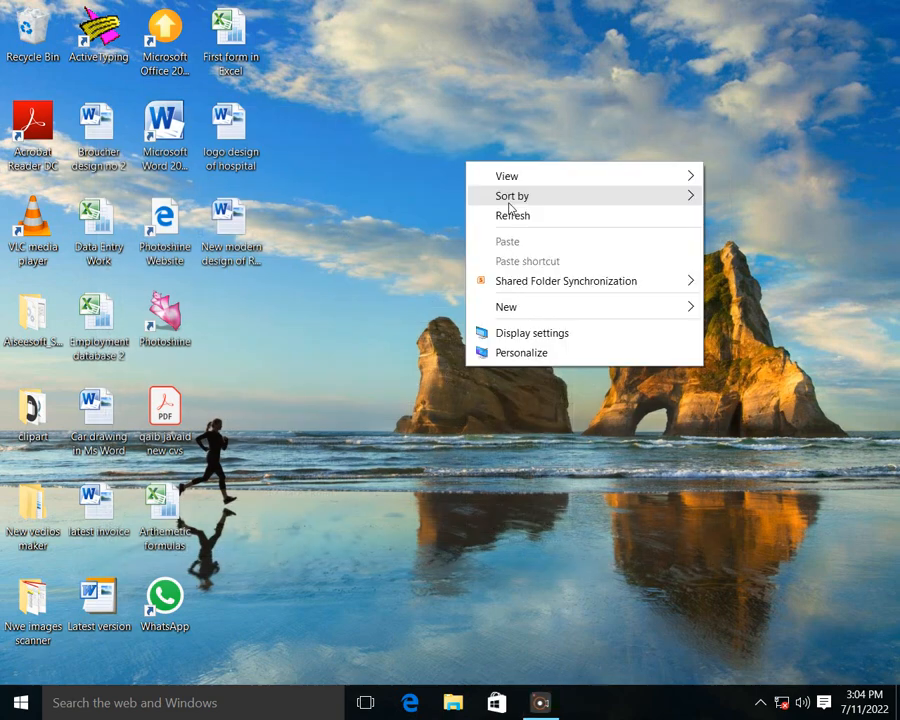
pyautogui.click(526, 221)
# Step: Start Excel with a blank workbook and maximize its window
pyautogui.click(44, 709)
pyautogui.click(35, 710)
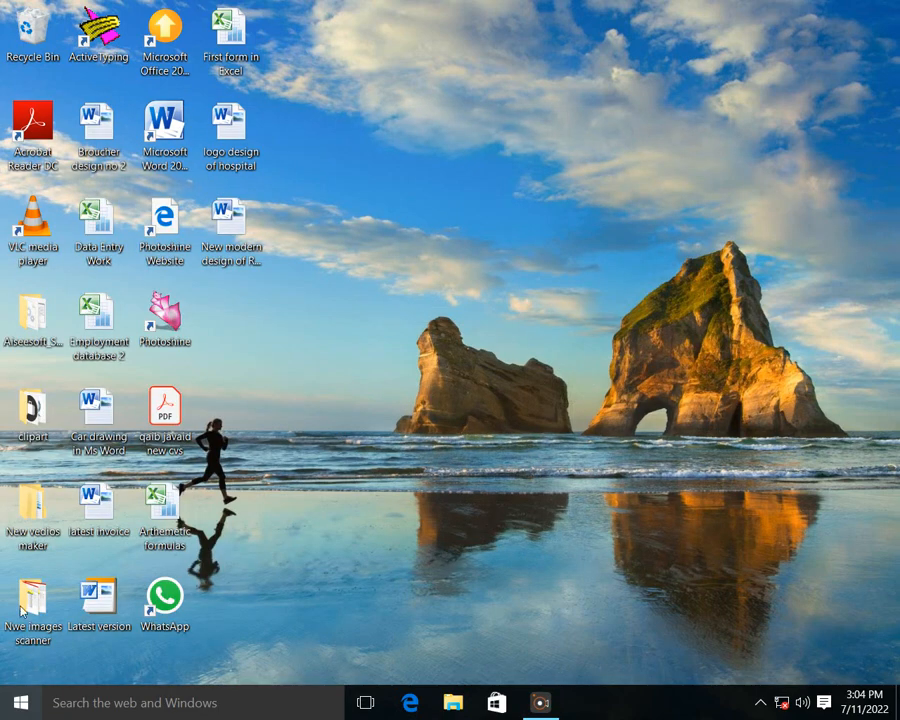
pyautogui.click(137, 300)
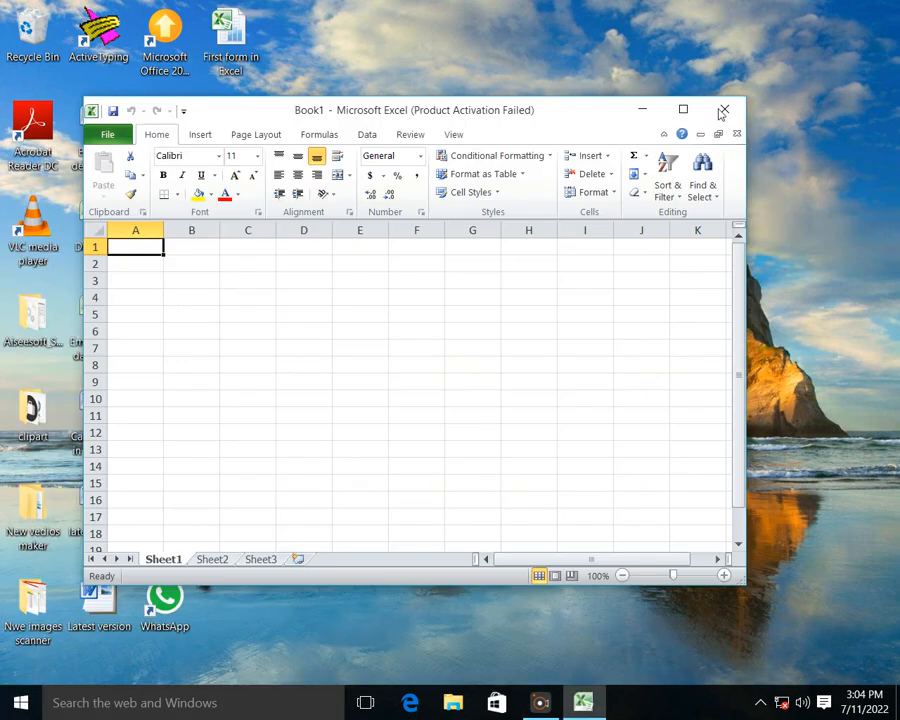
pyautogui.click(683, 109)
pyautogui.click(661, 165)
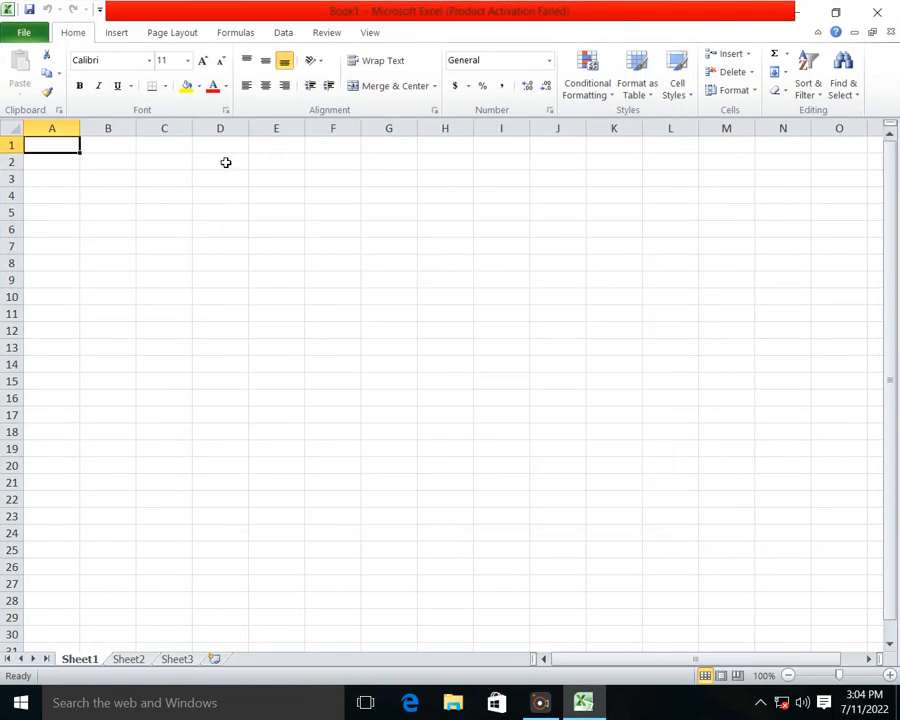
# Step: Apply all borders to the range B1:F14
pyautogui.moveTo(135, 147); pyautogui.dragTo(341, 364)
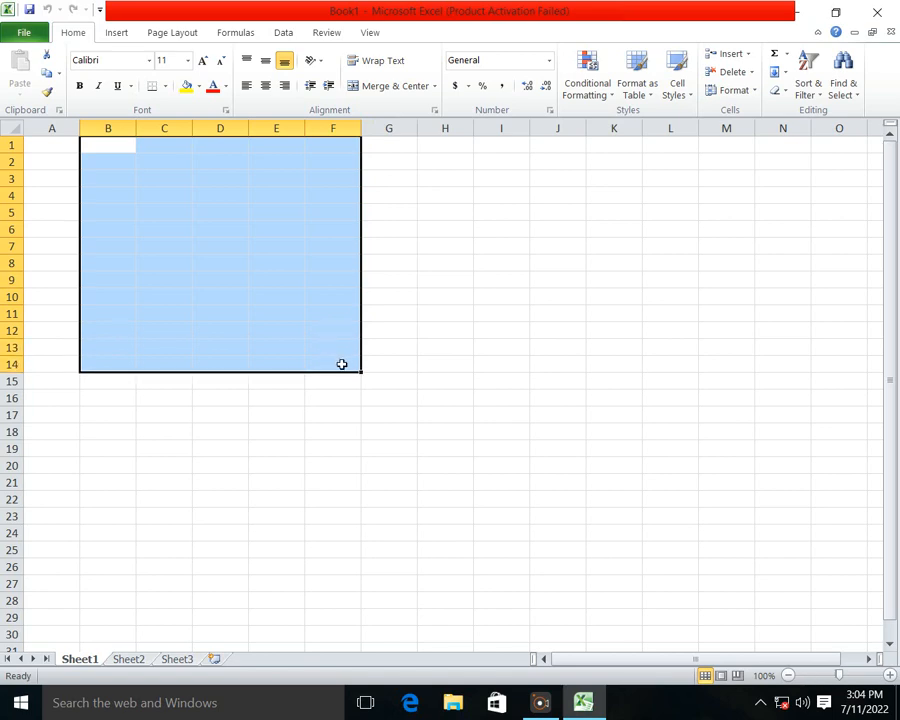
pyautogui.click(164, 86)
pyautogui.click(194, 223)
# Step: Merge and center cells B1:F2 above the bordered table for the title
pyautogui.moveTo(136, 142); pyautogui.dragTo(320, 156)
pyautogui.click(390, 86)
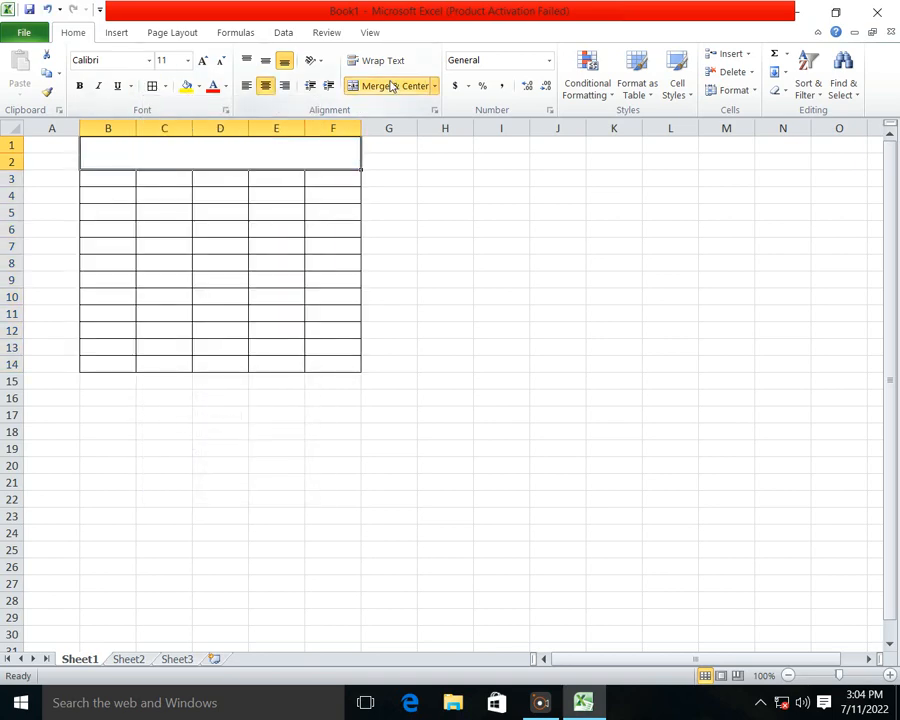
pyautogui.click(220, 262)
# Step: Enter the title Student Identity Form in the merged cell B1:F2
pyautogui.click(202, 154)
pyautogui.doubleClick(204, 154)
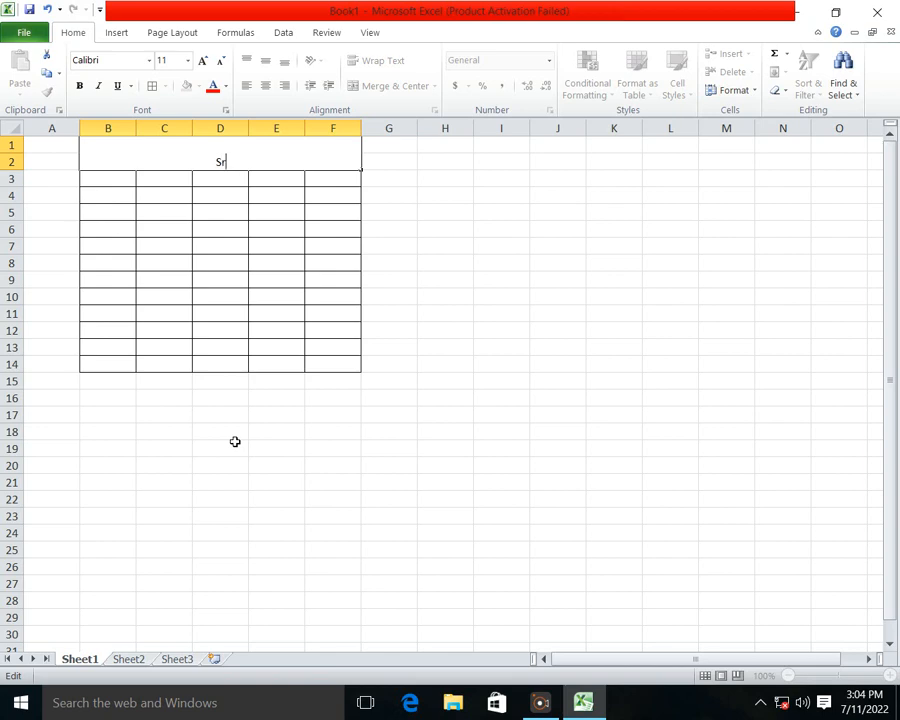
pyautogui.write('Stufen')
pyautogui.press('BackSpace')
pyautogui.press('BackSpace')
pyautogui.press('BackSpace')
pyautogui.write('dent Identut')
pyautogui.press('BackSpace')
pyautogui.press('BackSpace')
pyautogui.write('ity')
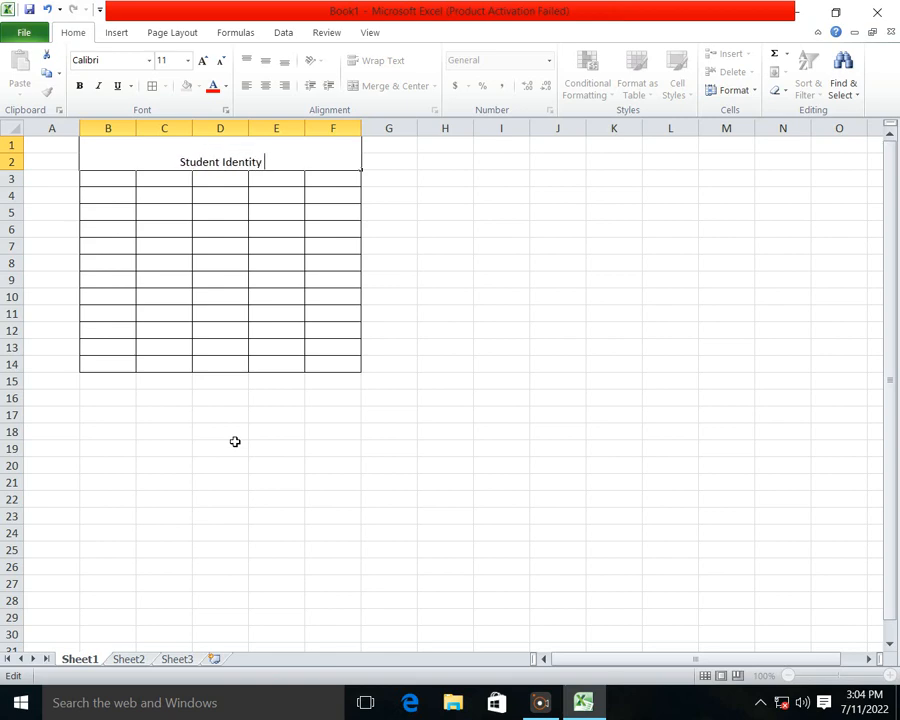
pyautogui.write(' For,')
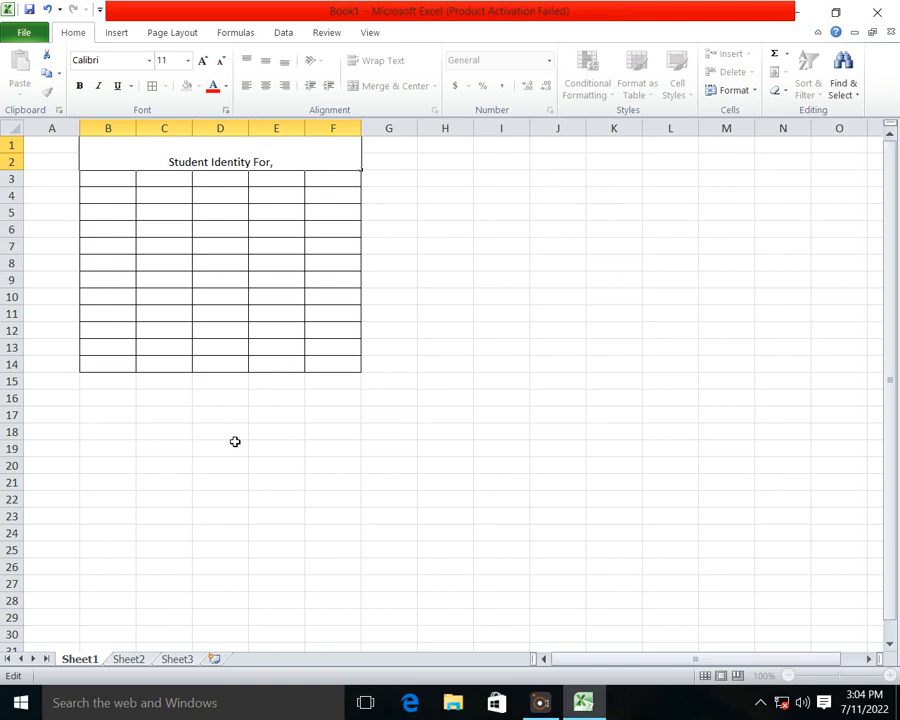
pyautogui.press('BackSpace')
pyautogui.write('m')
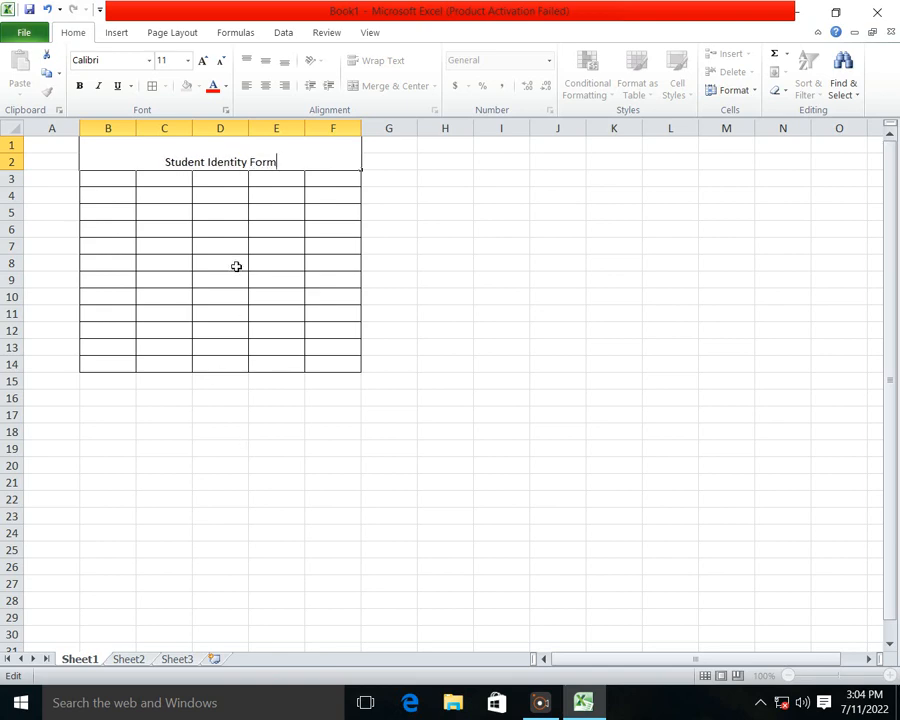
# Step: Format the Student Identity Form title as 16 pt bold italic
pyautogui.moveTo(278, 162); pyautogui.dragTo(166, 164)
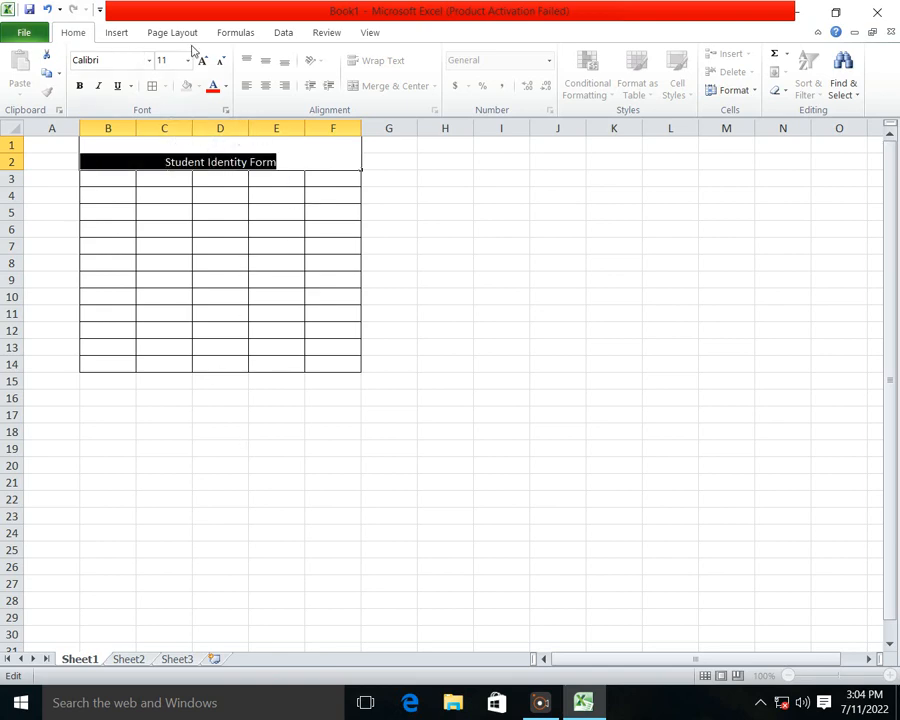
pyautogui.click(202, 60)
pyautogui.click(202, 60)
pyautogui.click(202, 60)
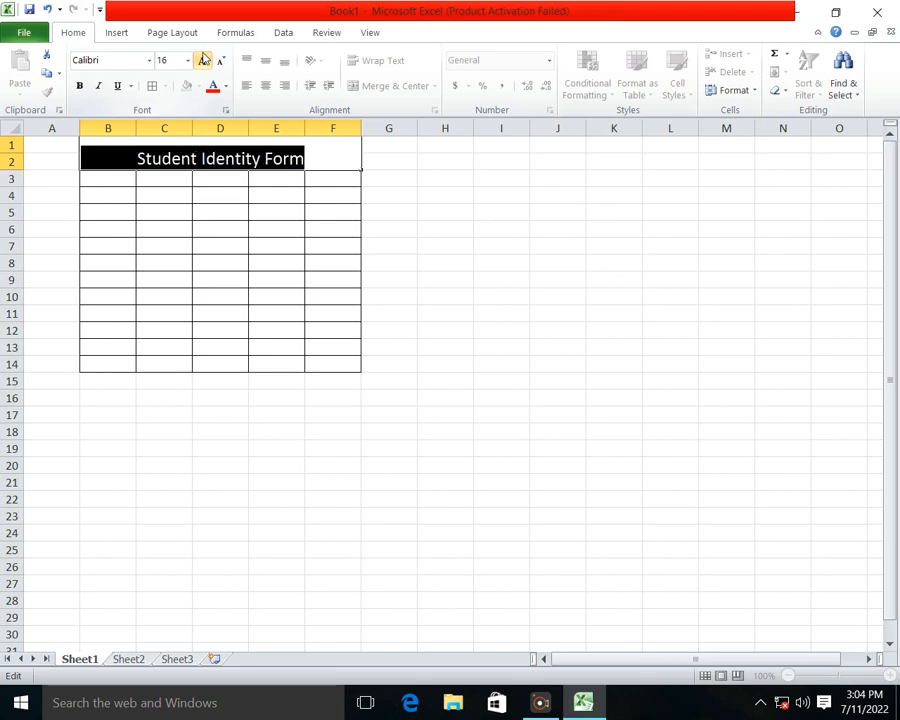
pyautogui.click(79, 85)
pyautogui.click(98, 85)
pyautogui.click(228, 350)
# Step: Enter the column headers St ID, Name, Class, Fee and Address in cells B3 to F3
pyautogui.click(121, 179)
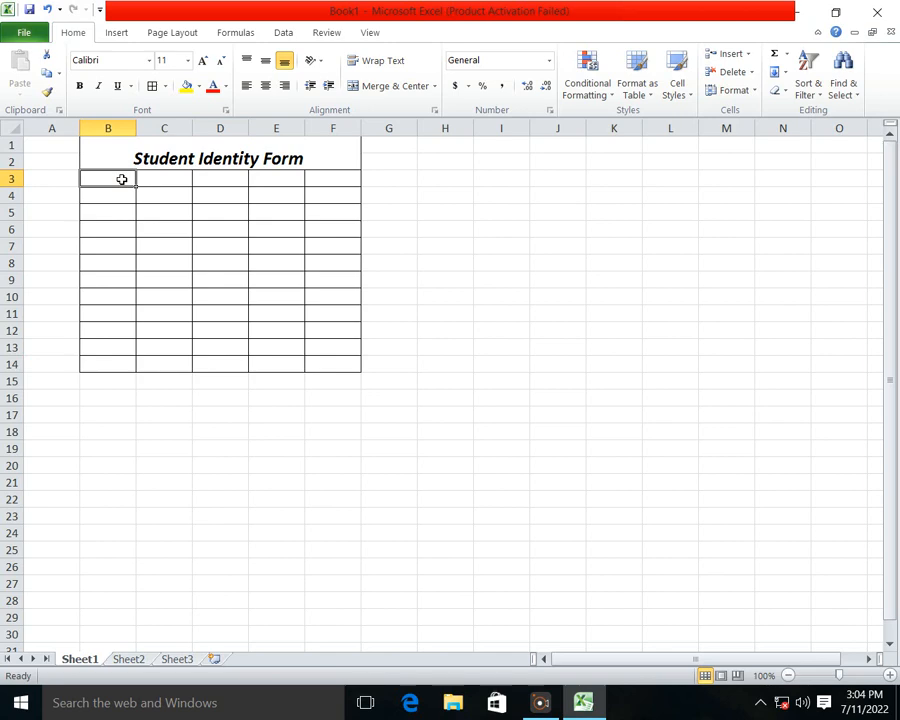
pyautogui.write('St')
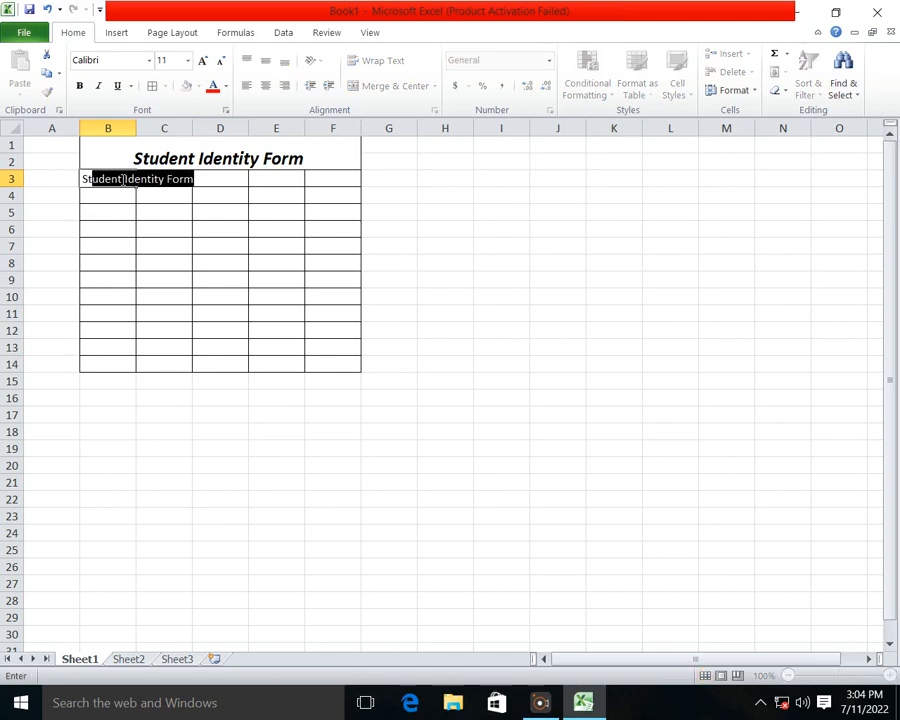
pyautogui.press('BackSpace')
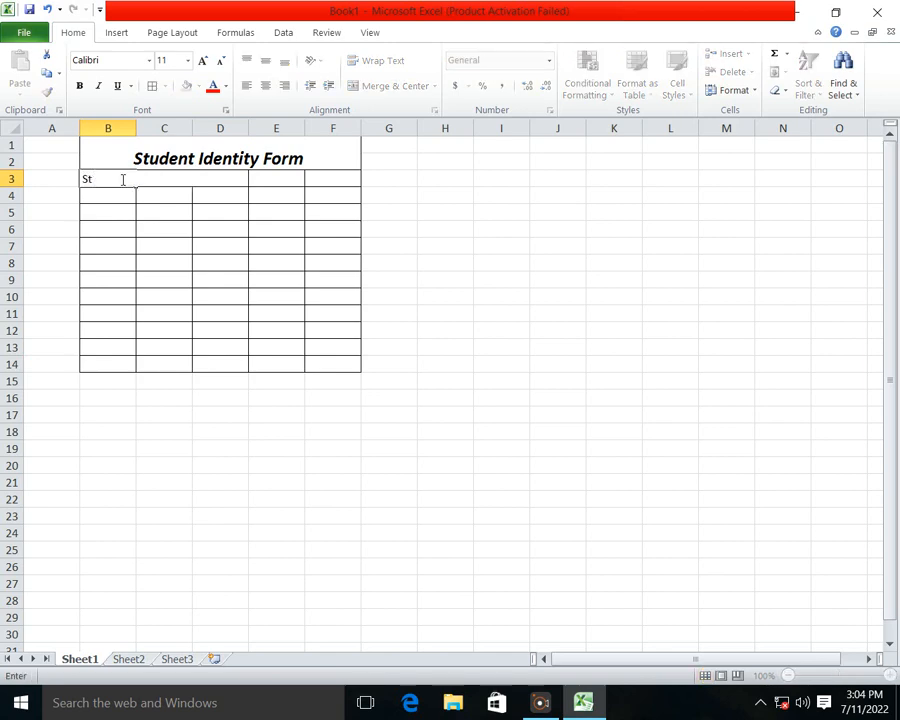
pyautogui.write('t ID')
pyautogui.press('Tab')
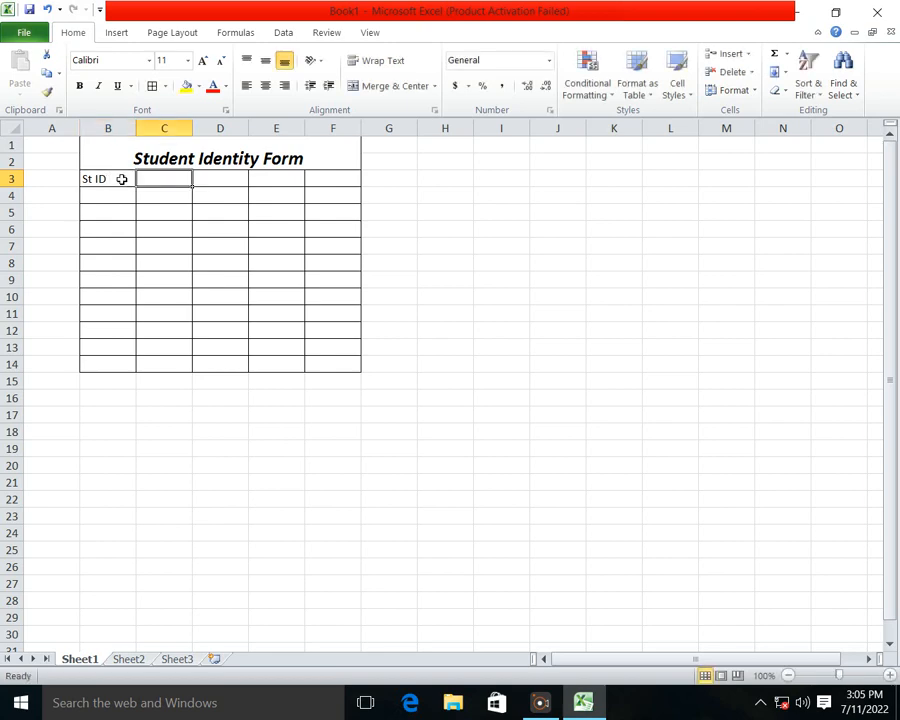
pyautogui.write('Name')
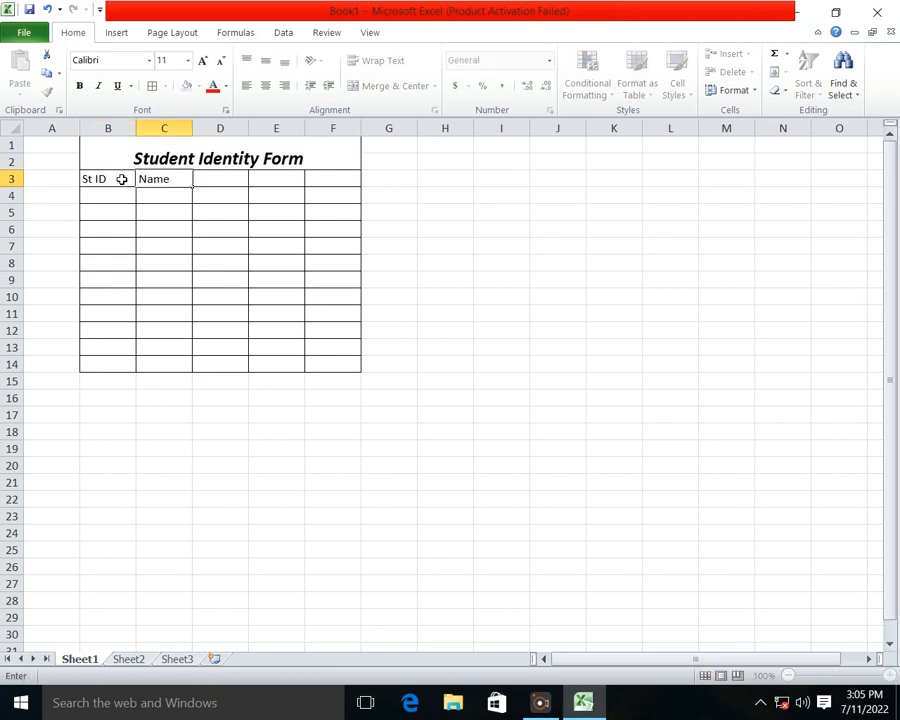
pyautogui.press('Tab')
pyautogui.write('Class')
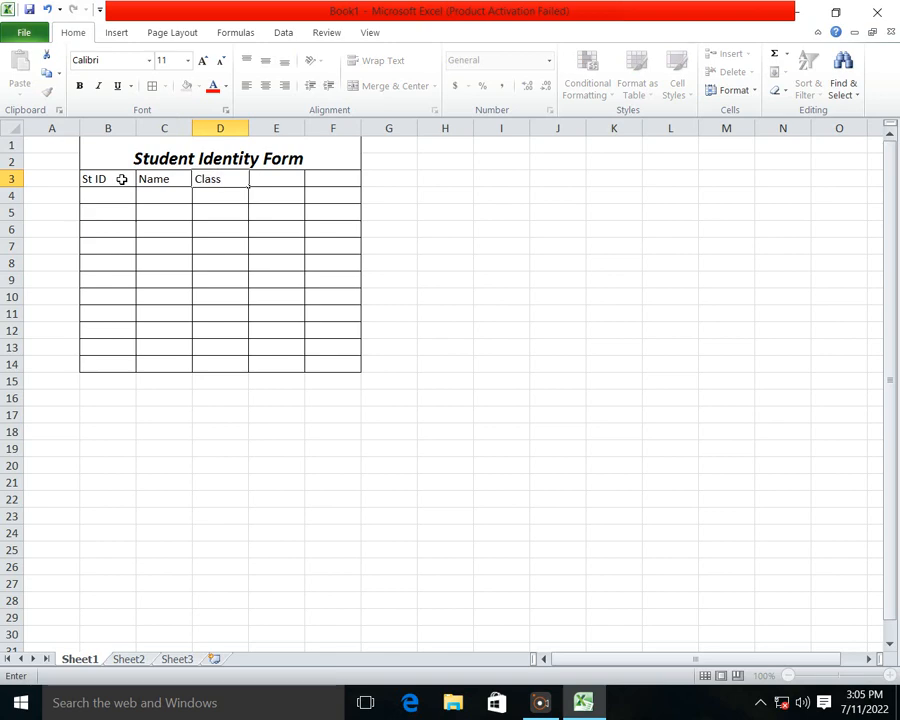
pyautogui.press('Tab')
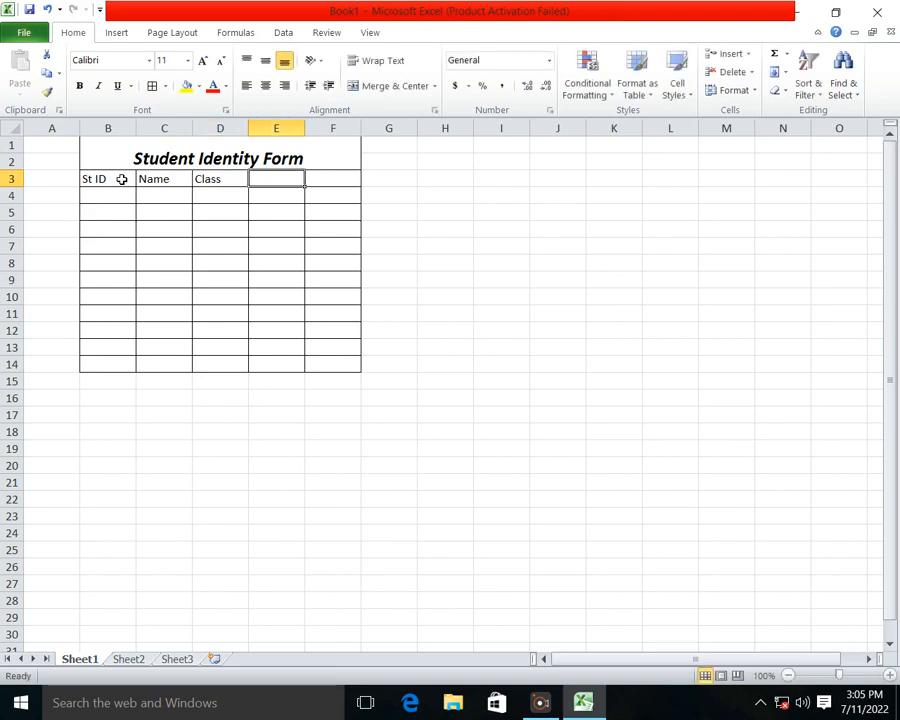
pyautogui.write('Fee')
pyautogui.press('Tab')
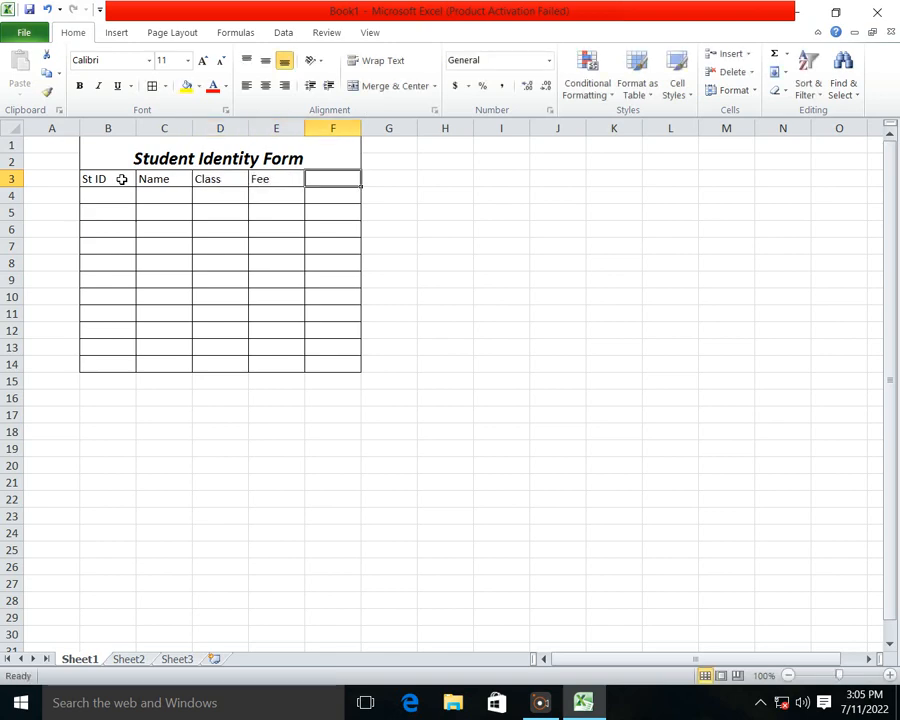
pyautogui.write('Address')
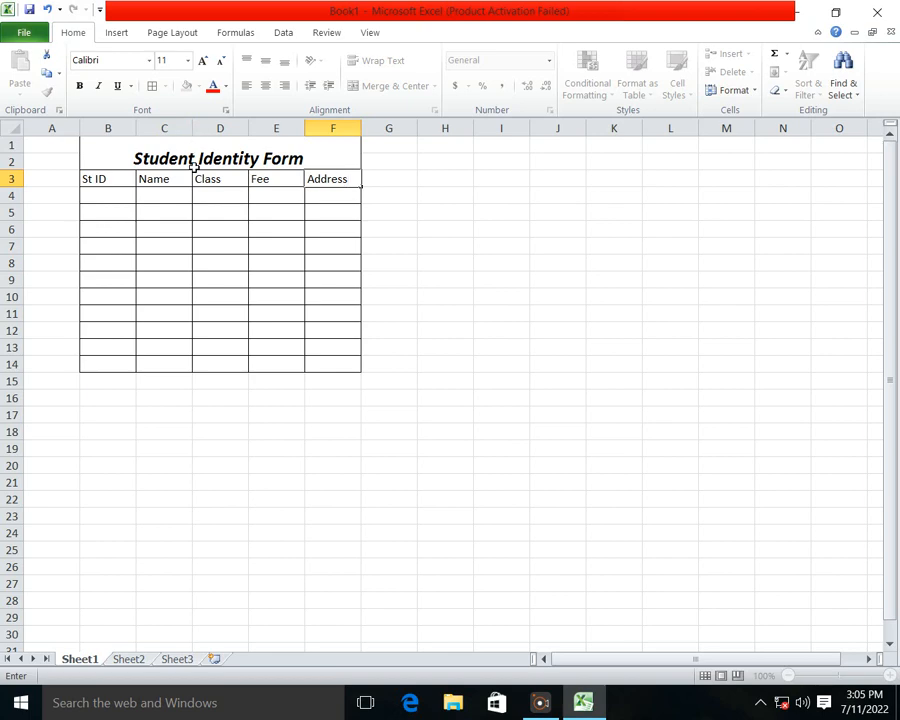
# Step: Widen the Name column C to nearly twice the width of the other table columns
pyautogui.click(188, 127)
pyautogui.moveTo(190, 128); pyautogui.dragTo(241, 130)
pyautogui.click(360, 412)
pyautogui.click(112, 198)
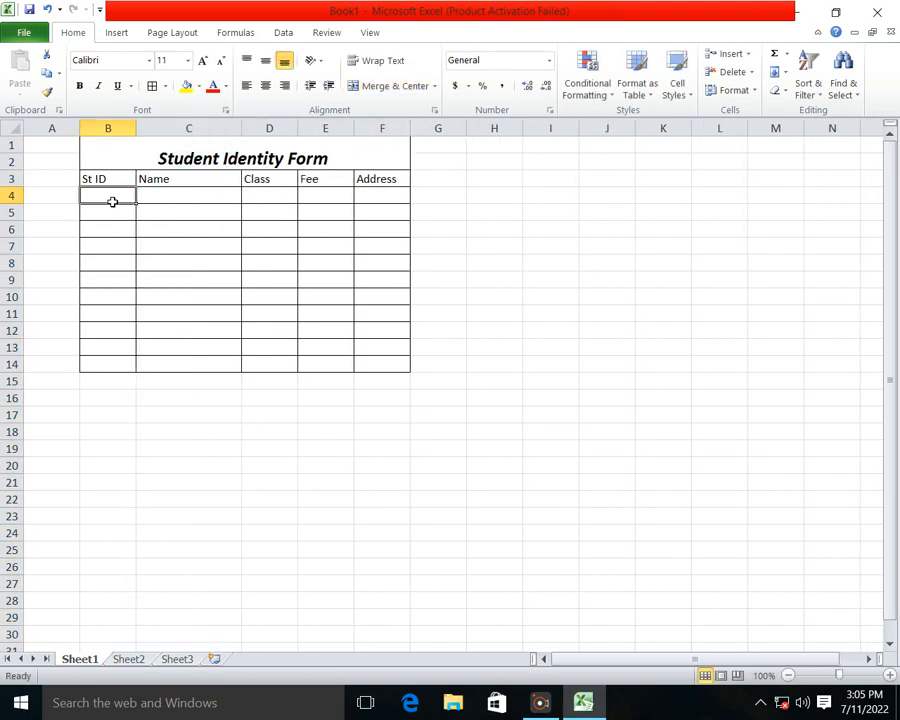
pyautogui.click(269, 243)
# Step: Fill the merged Student Identity Form title cell with a light tan theme color
pyautogui.click(137, 148)
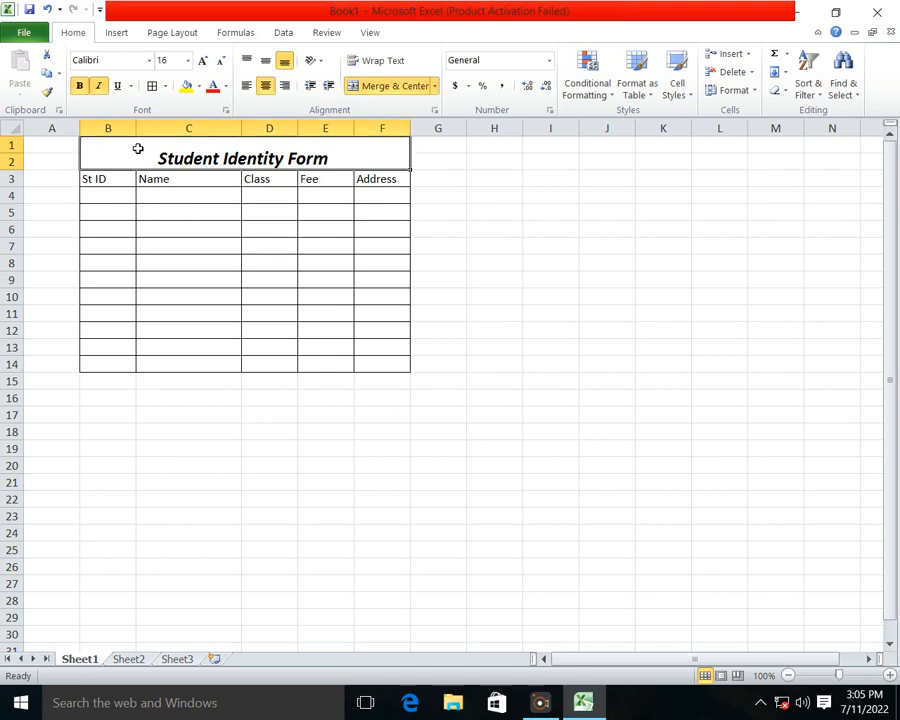
pyautogui.click(200, 86)
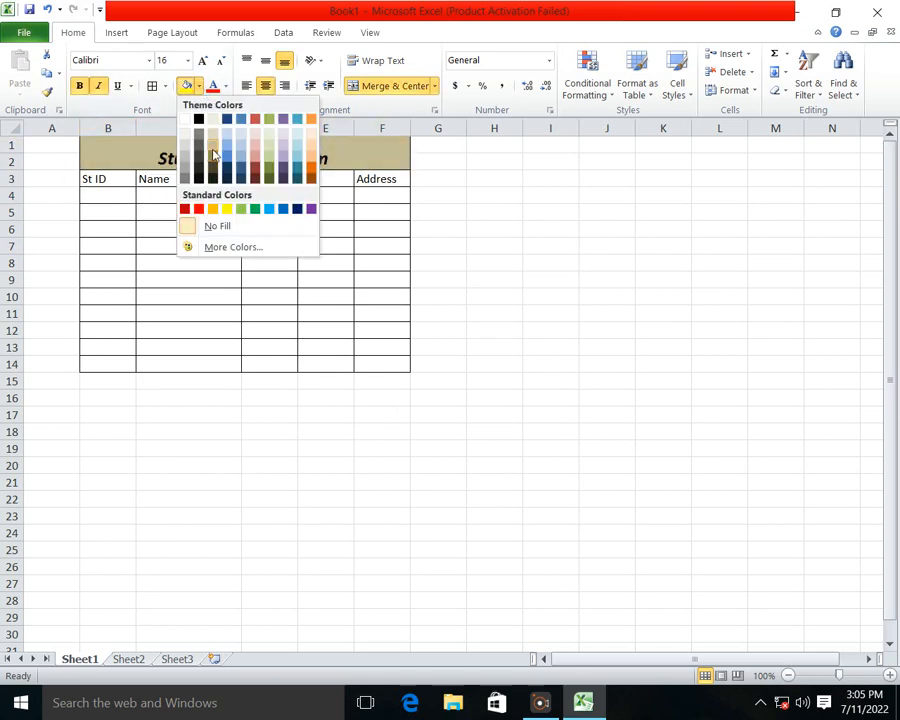
pyautogui.click(212, 141)
pyautogui.click(120, 190)
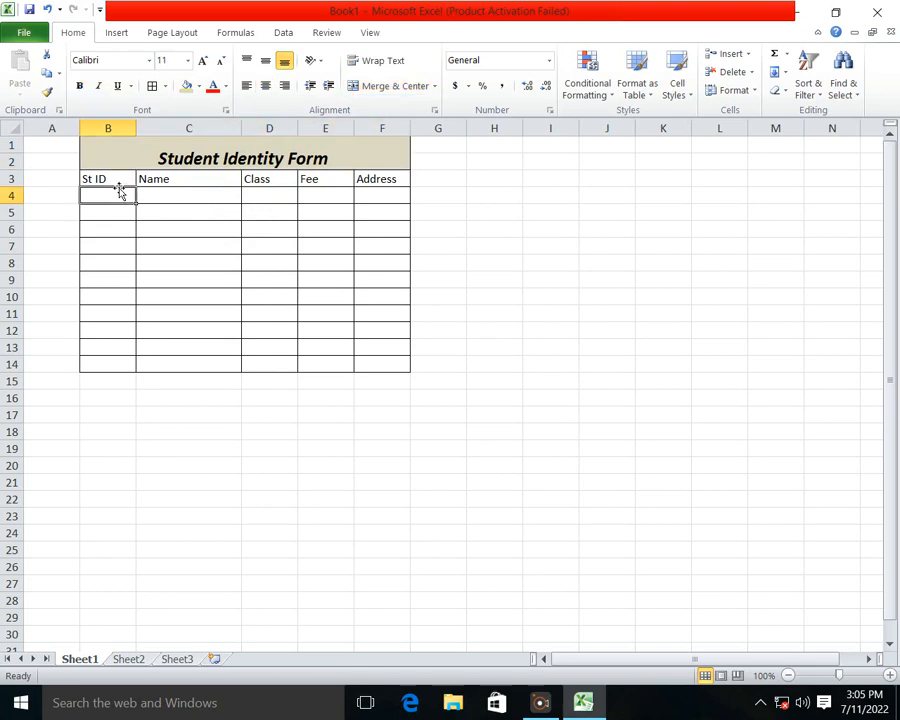
# Step: Fill the St ID header cell with a light blue theme color and the Name header cell with a slightly darker blue
pyautogui.click(127, 177)
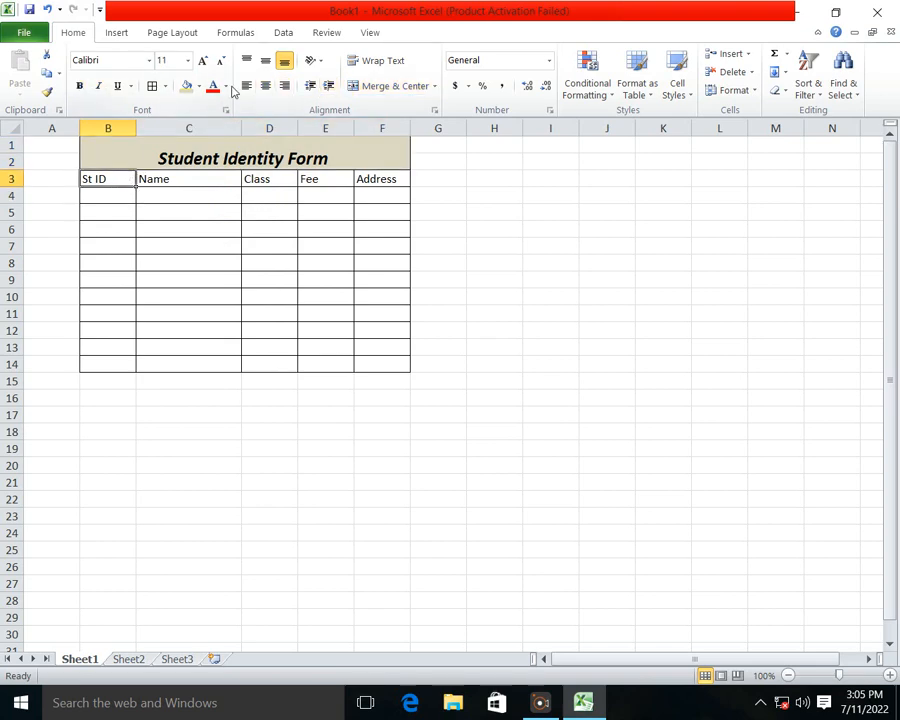
pyautogui.click(199, 86)
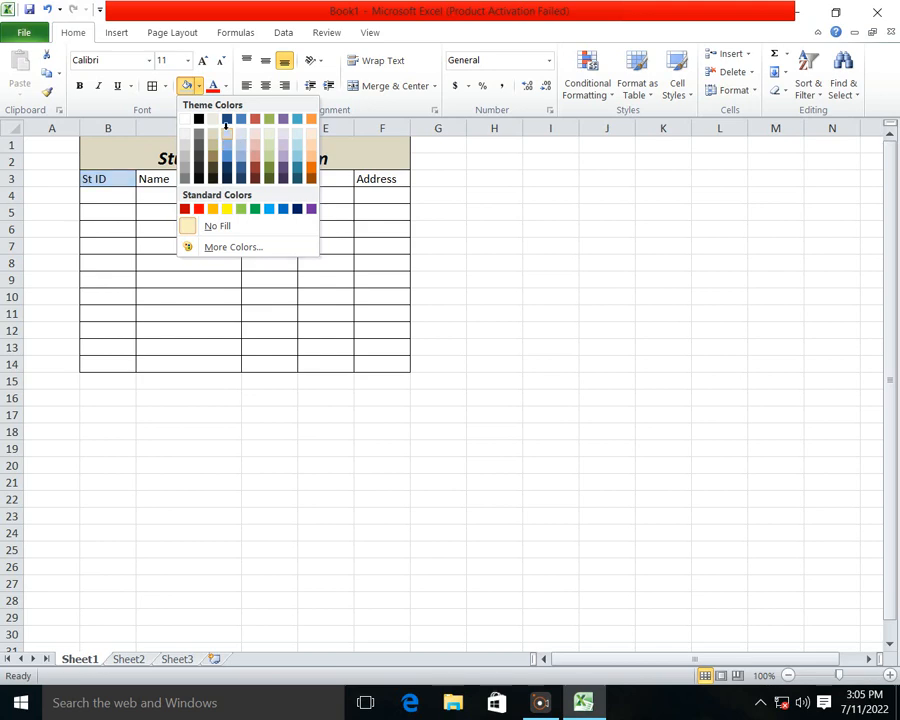
pyautogui.click(226, 130)
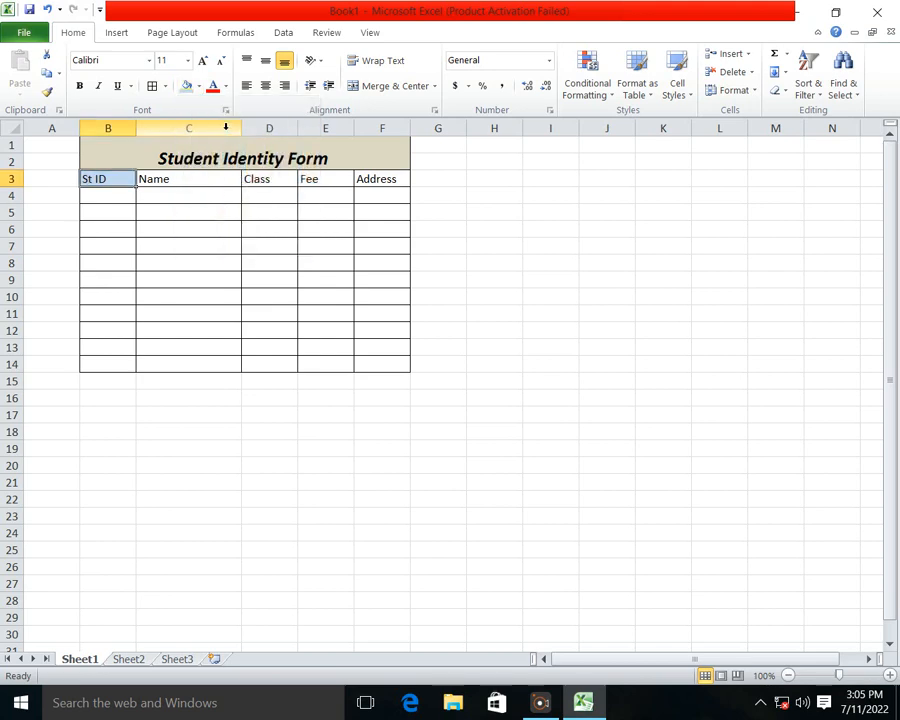
pyautogui.click(188, 180)
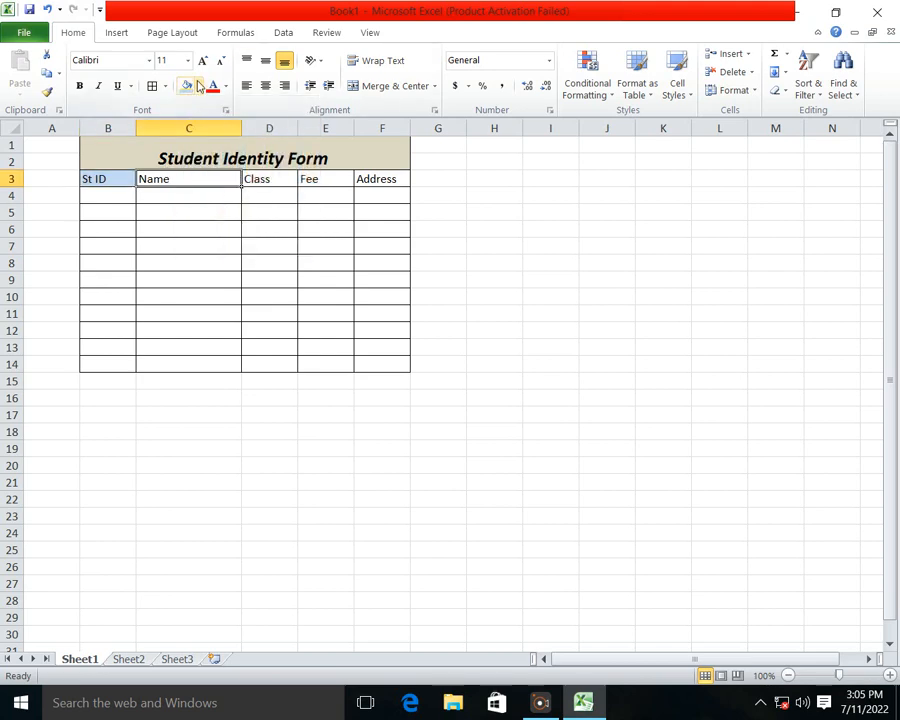
pyautogui.click(199, 86)
pyautogui.click(229, 144)
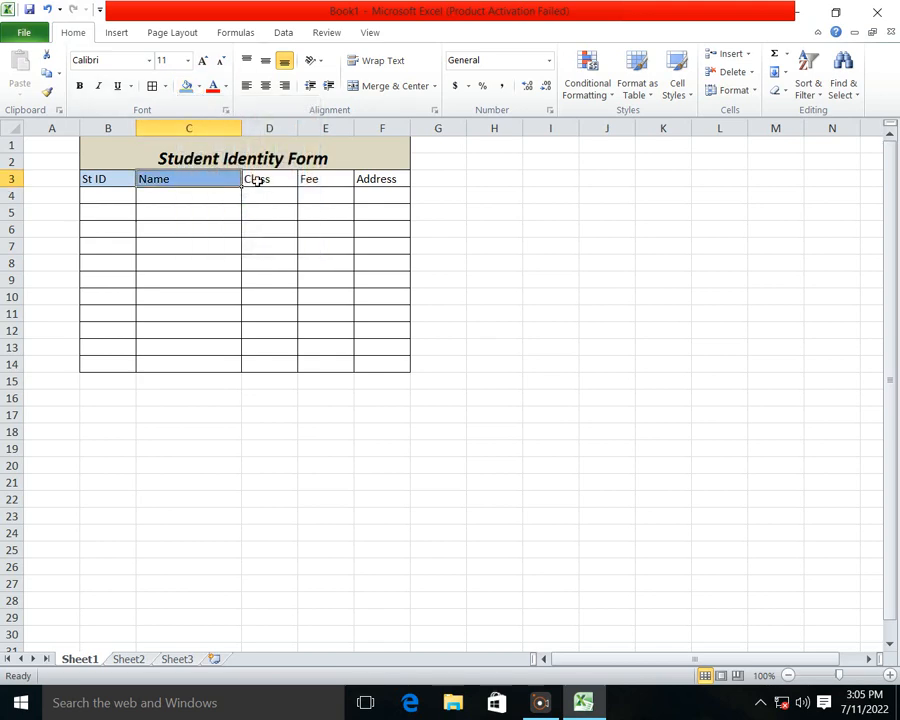
# Step: Fill the Class header cell with a light olive green theme color and the Fee header cell with standard light green
pyautogui.click(257, 180)
pyautogui.click(199, 86)
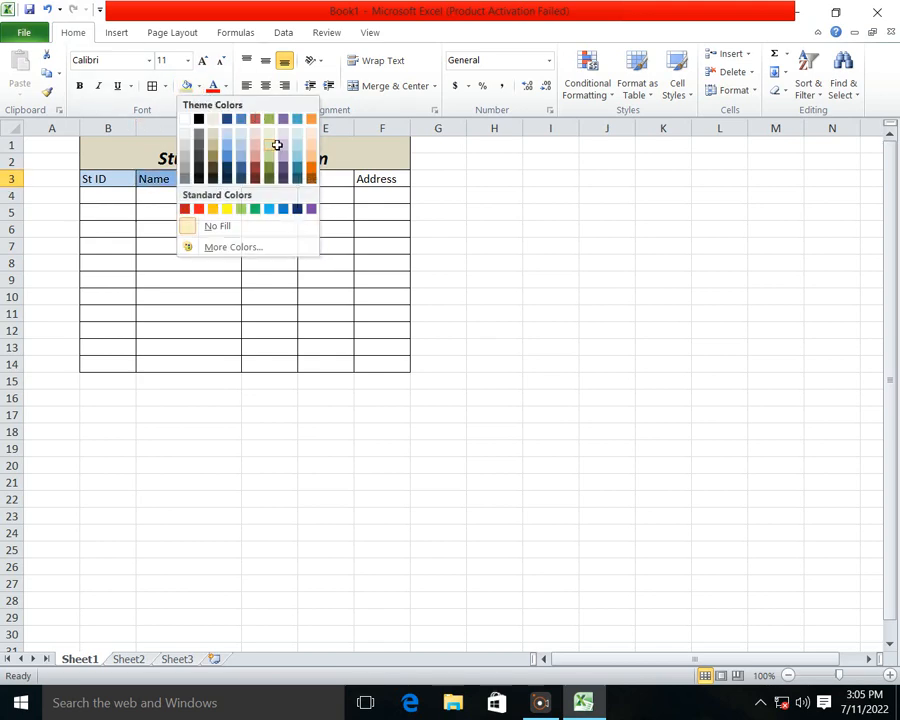
pyautogui.click(277, 145)
pyautogui.click(320, 180)
pyautogui.click(186, 86)
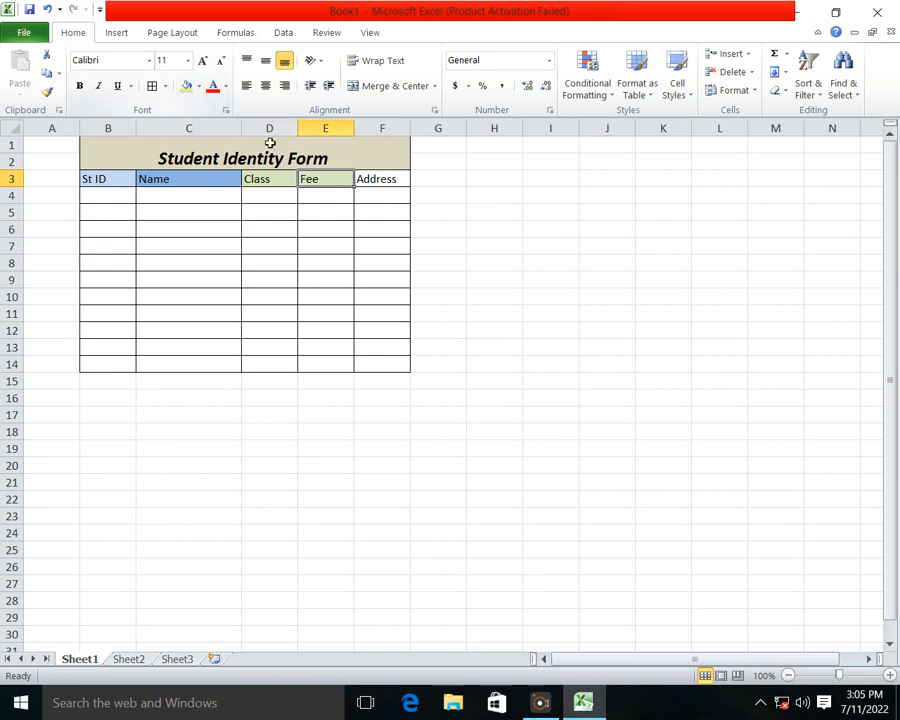
pyautogui.click(199, 86)
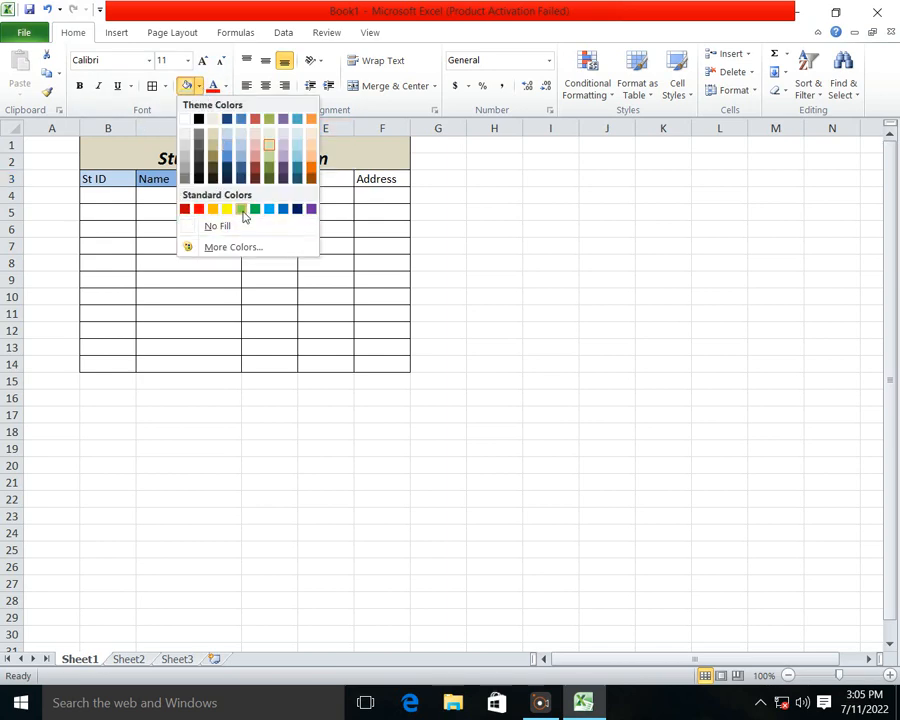
pyautogui.click(241, 209)
# Step: Fill the Address header cell with a light purple theme color
pyautogui.click(362, 178)
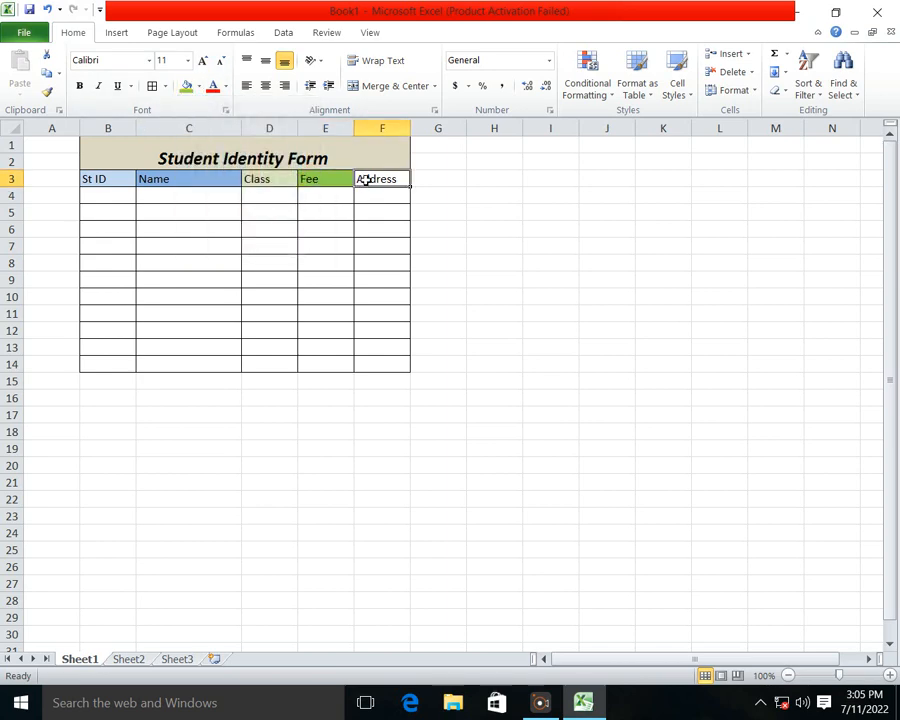
pyautogui.click(199, 86)
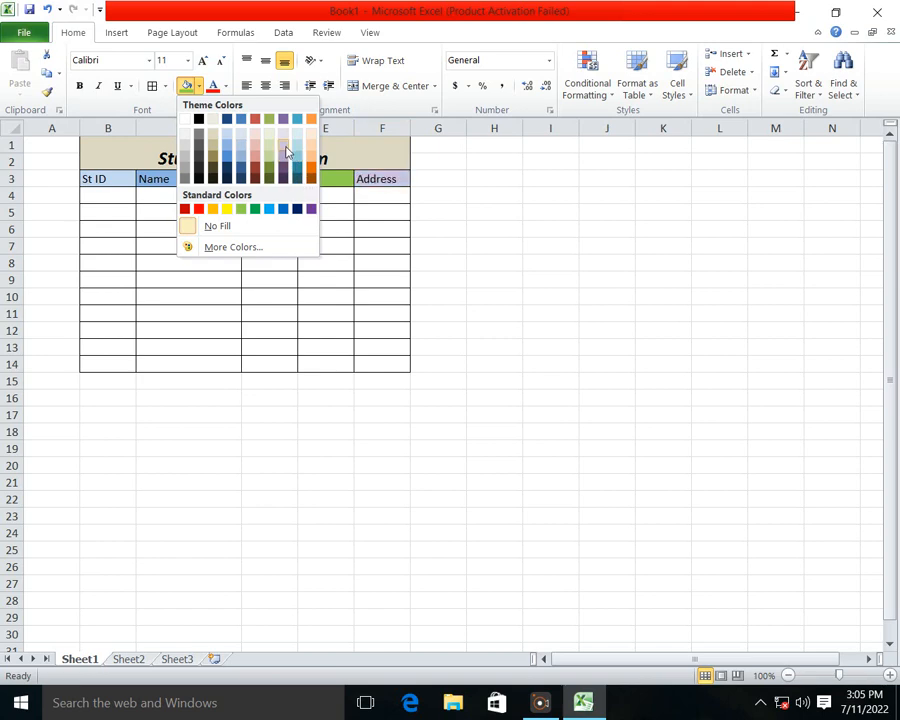
pyautogui.click(287, 152)
pyautogui.click(340, 375)
pyautogui.click(114, 194)
pyautogui.click(246, 362)
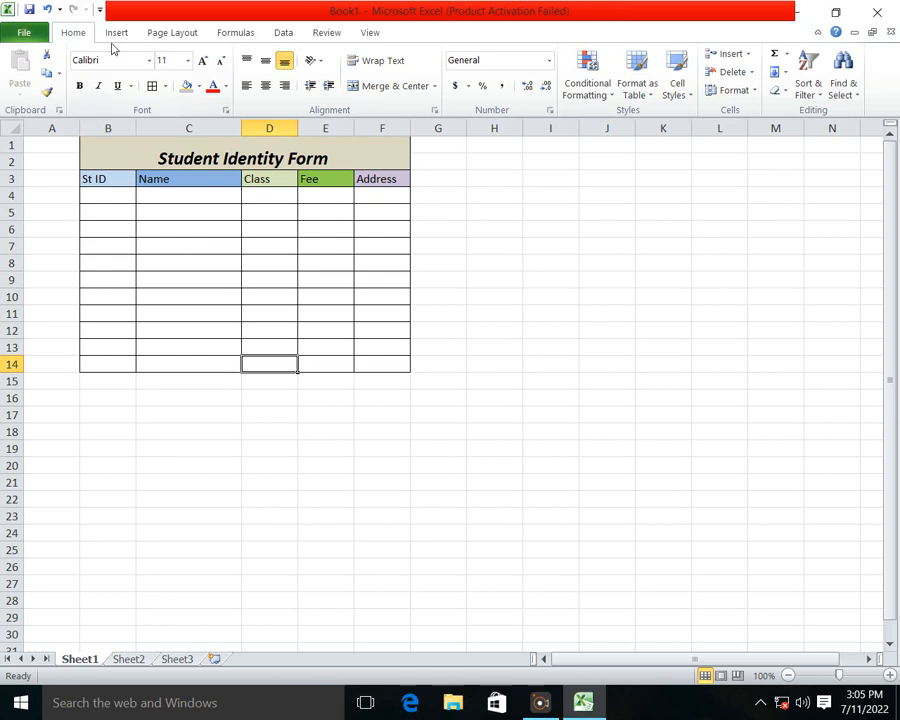
# Step: Open the ribbon customization options and add two new custom groups to the Home tab
pyautogui.click(26, 32)
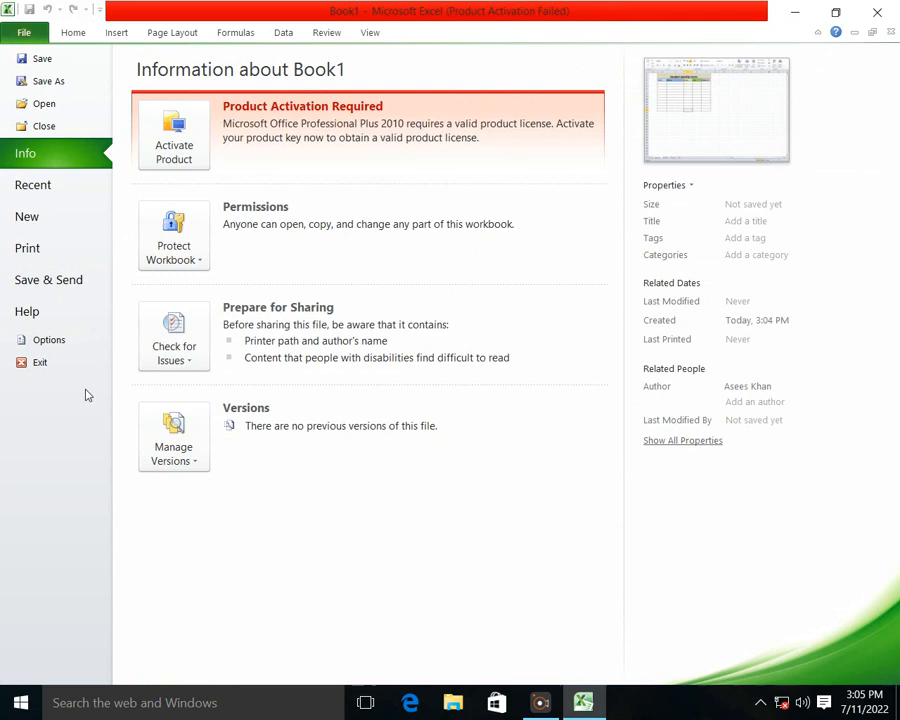
pyautogui.click(49, 339)
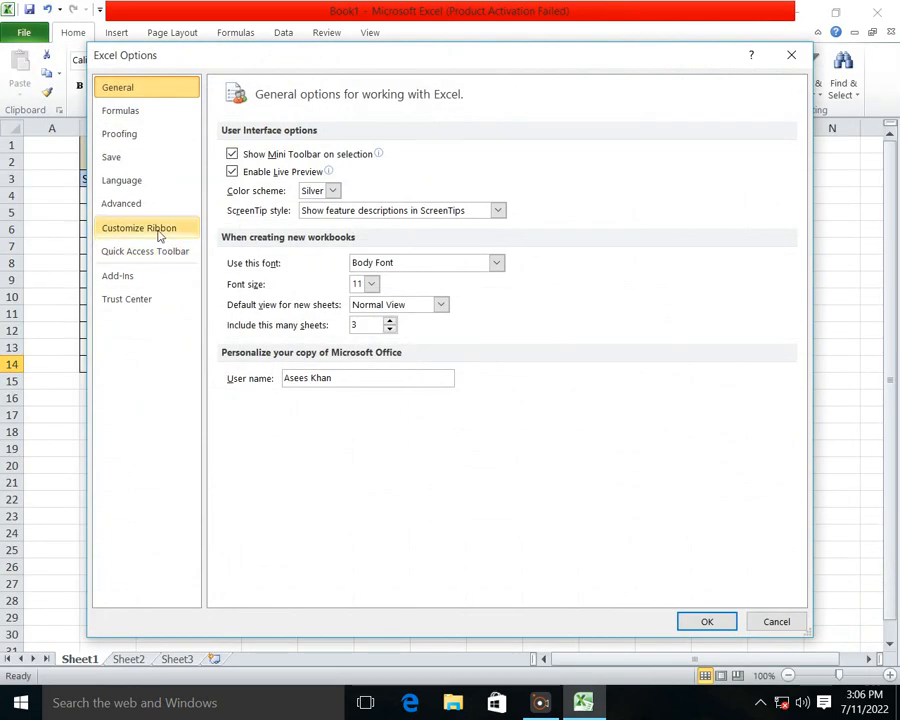
pyautogui.click(159, 235)
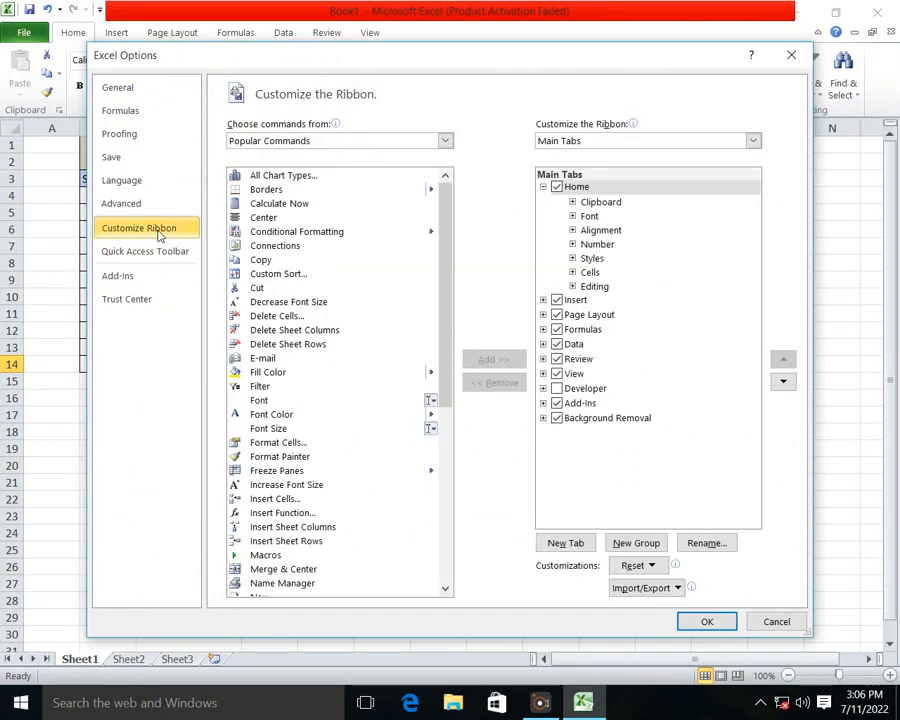
pyautogui.doubleClick(641, 547)
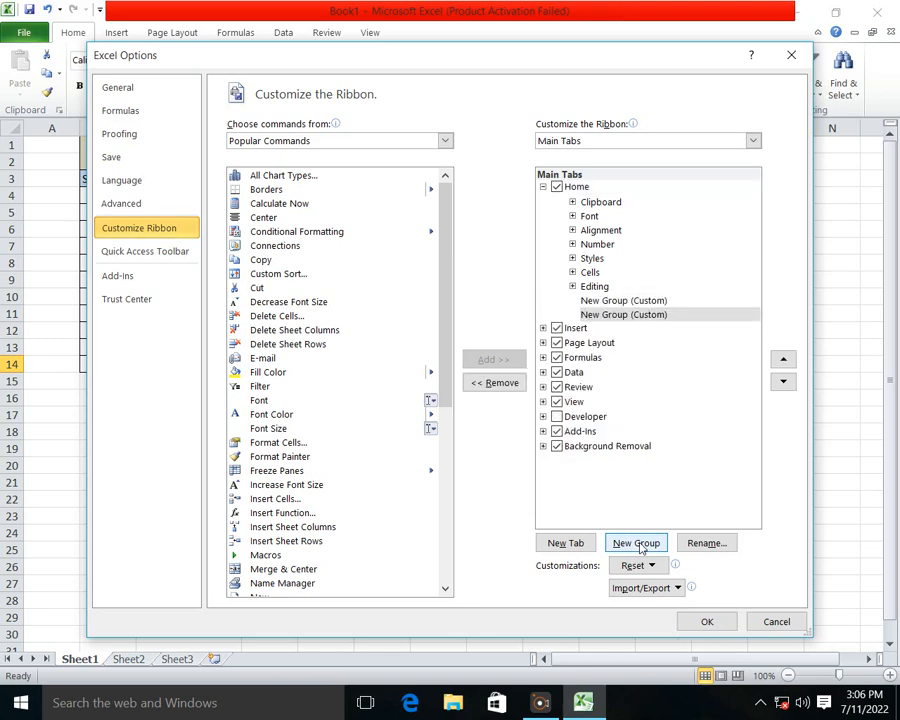
pyautogui.rightClick(650, 315)
pyautogui.click(705, 374)
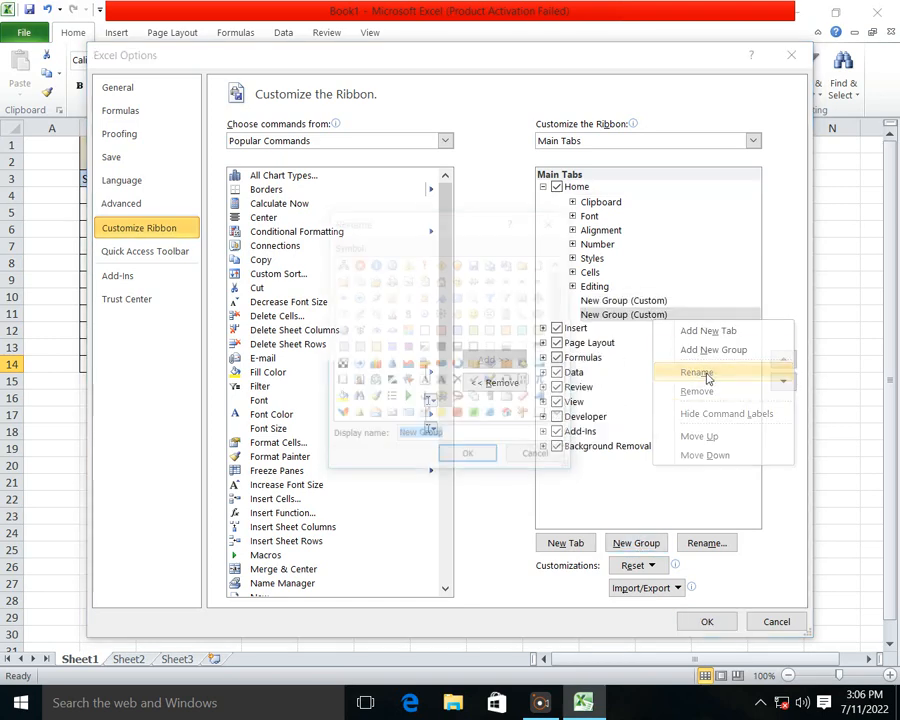
pyautogui.click(544, 243)
# Step: Remove the second custom group and rename the remaining one with the owner's first name followed by "entry data Group"
pyautogui.rightClick(637, 316)
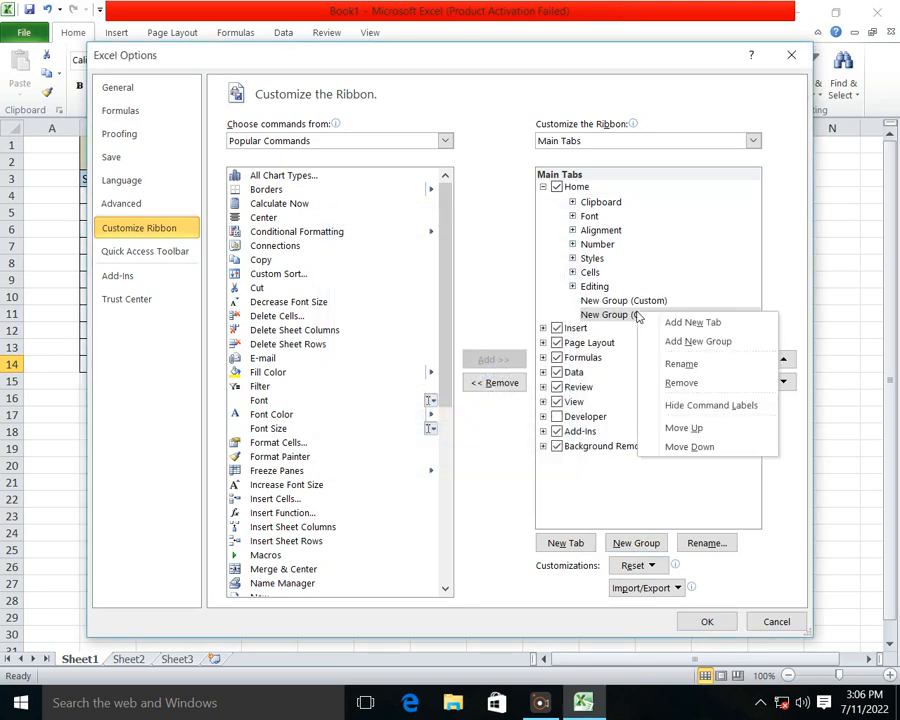
pyautogui.click(686, 383)
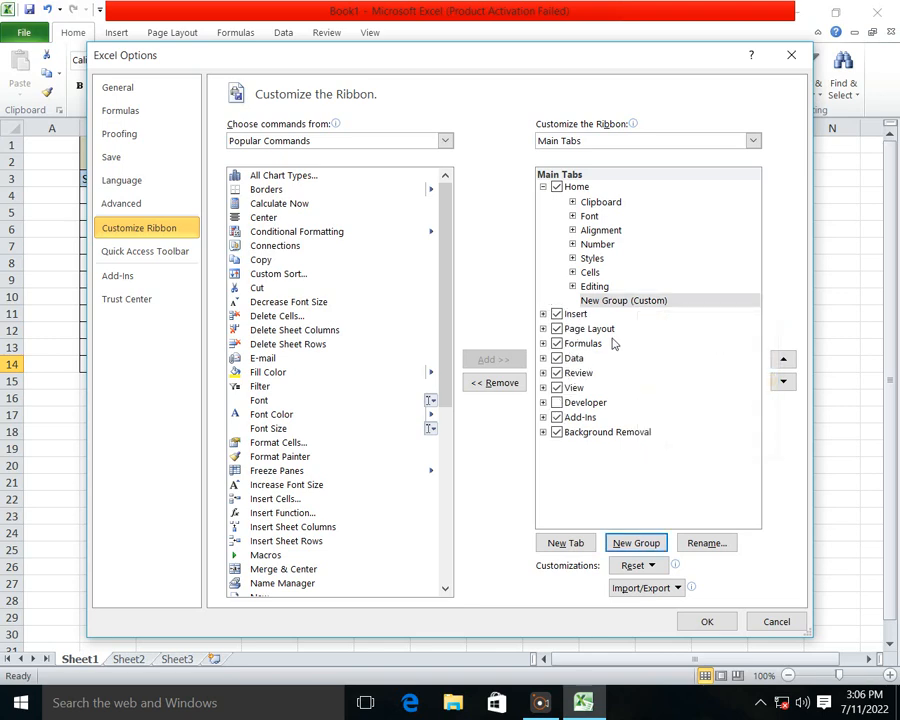
pyautogui.click(637, 301)
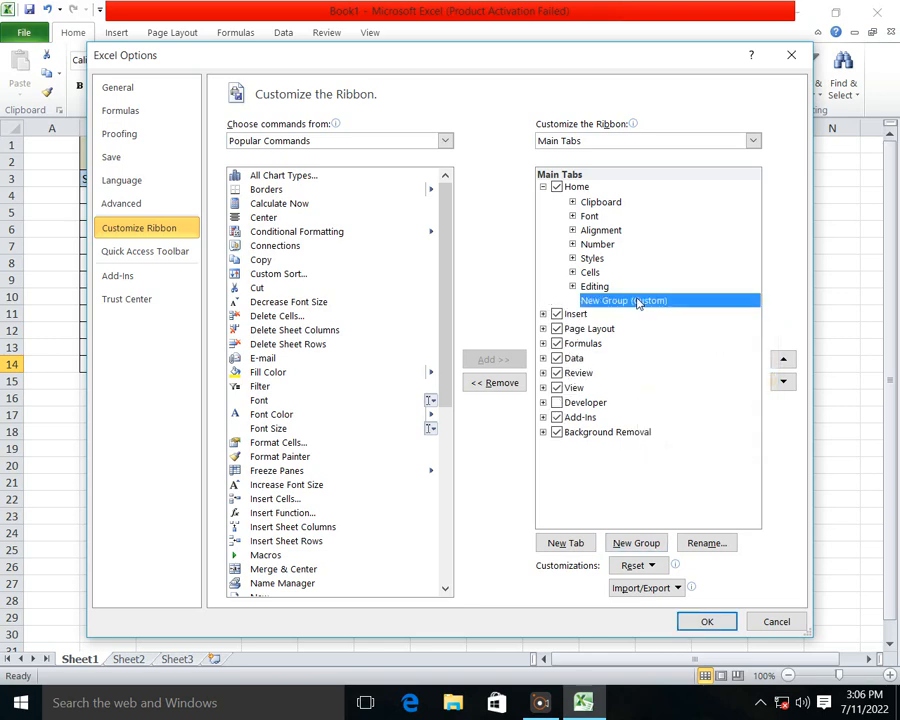
pyautogui.rightClick(637, 303)
pyautogui.click(680, 352)
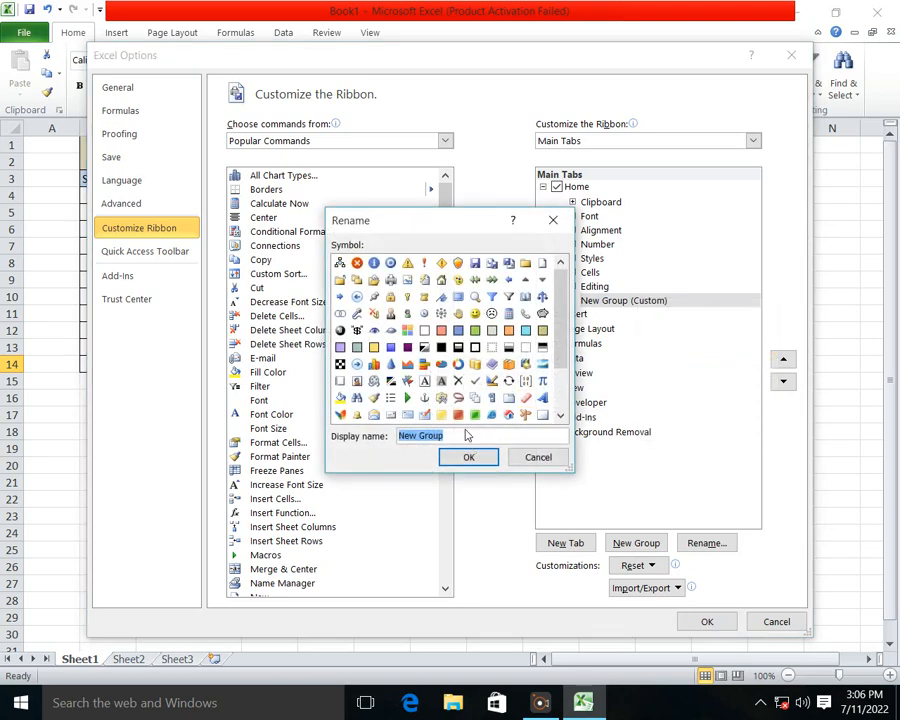
pyautogui.press('BackSpace')
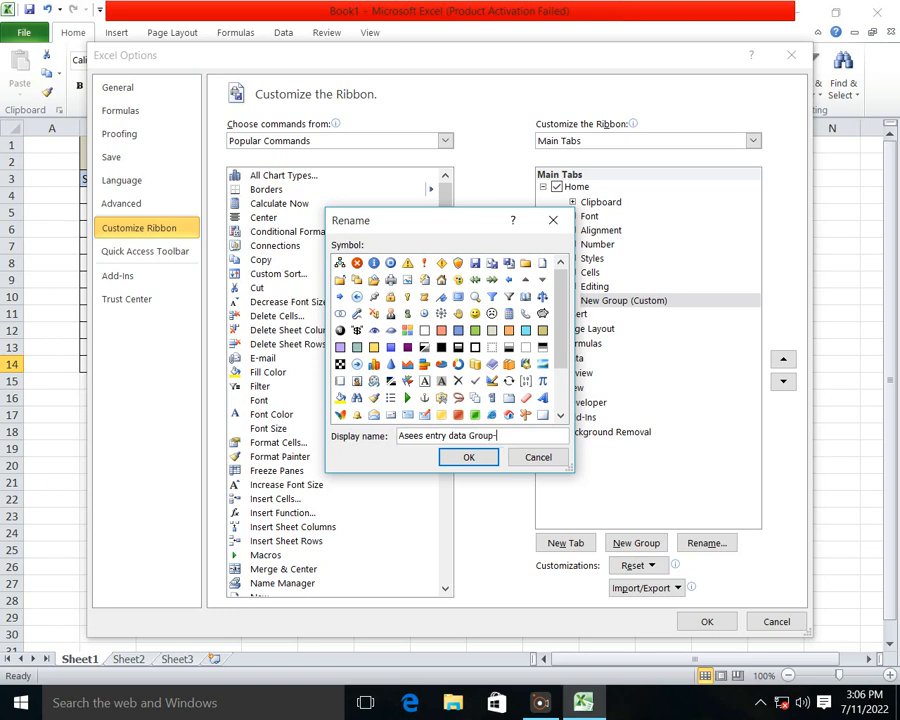
pyautogui.click(474, 459)
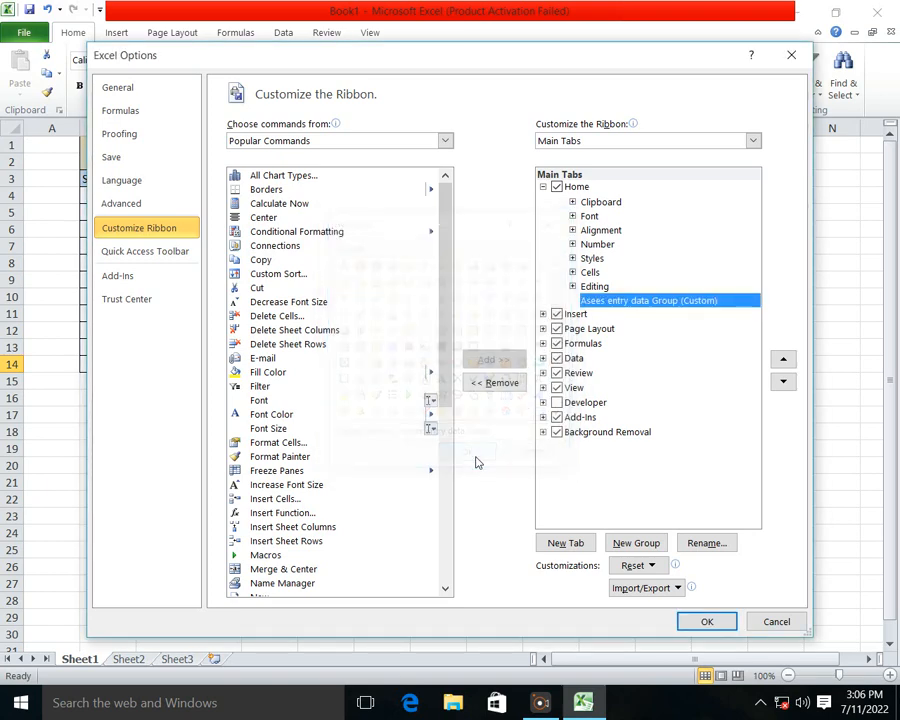
# Step: Add the Form command from Commands Not in the Ribbon to the renamed custom group and apply the ribbon changes
pyautogui.click(446, 141)
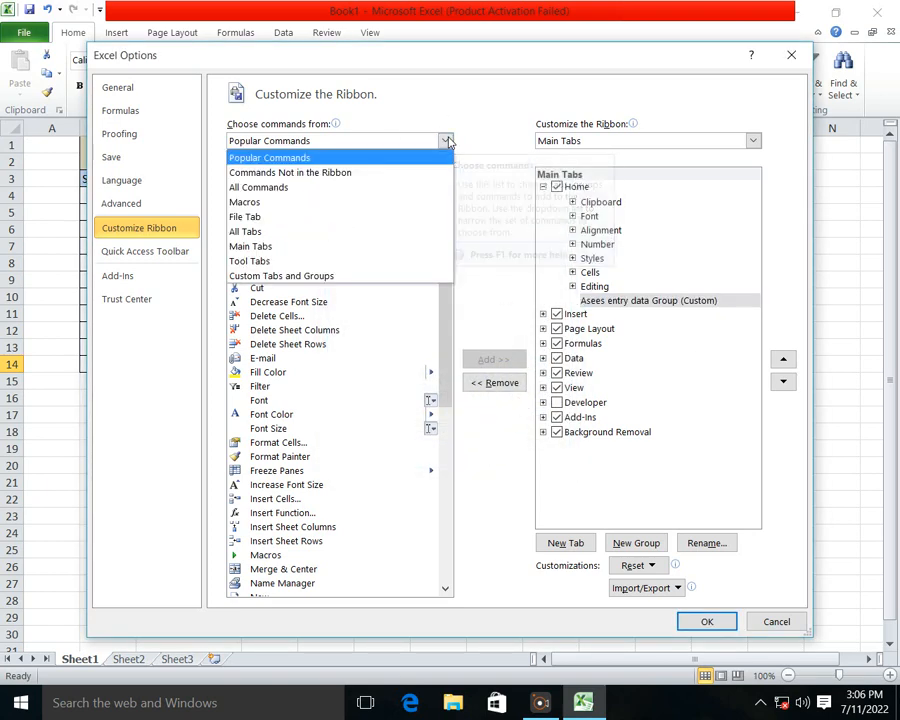
pyautogui.click(289, 173)
pyautogui.moveTo(446, 257); pyautogui.dragTo(443, 316)
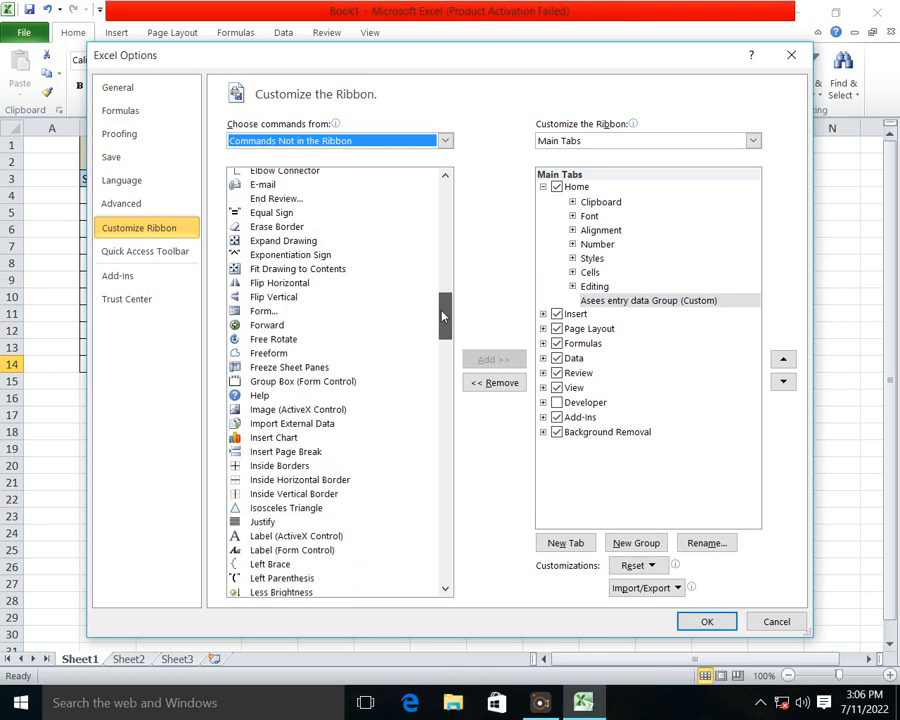
pyautogui.click(265, 312)
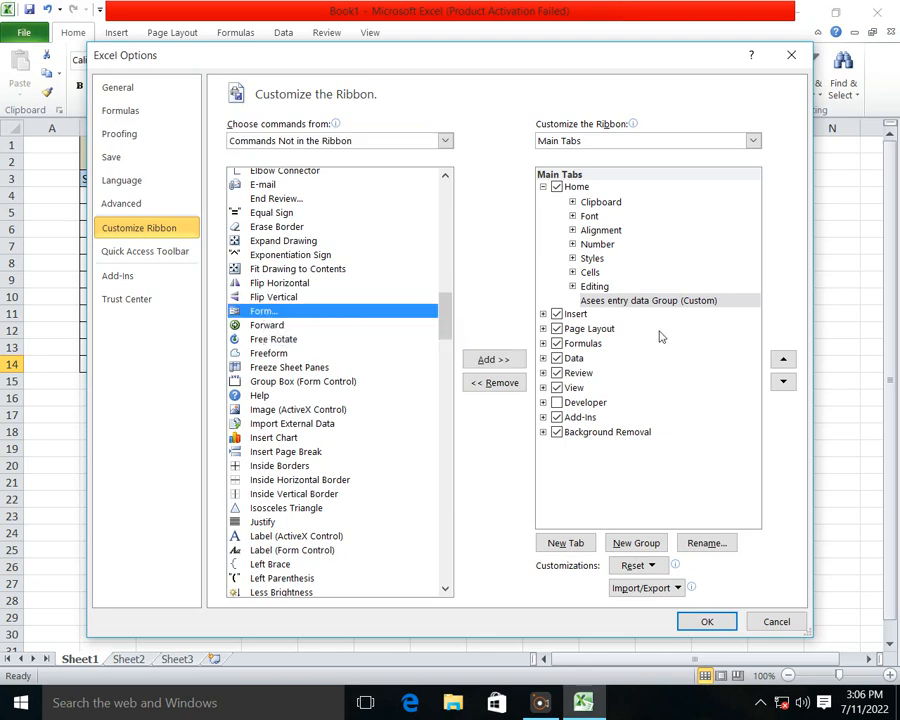
pyautogui.click(500, 359)
pyautogui.click(707, 621)
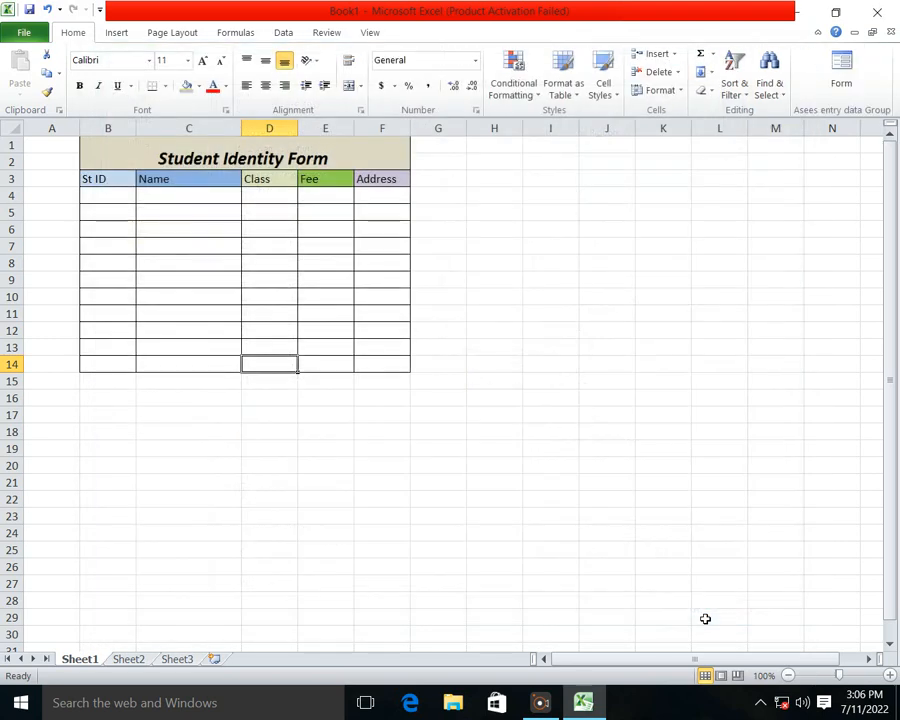
# Step: Open the data form for header cells B3 to F3, using the first row of the selection as column labels
pyautogui.click(859, 64)
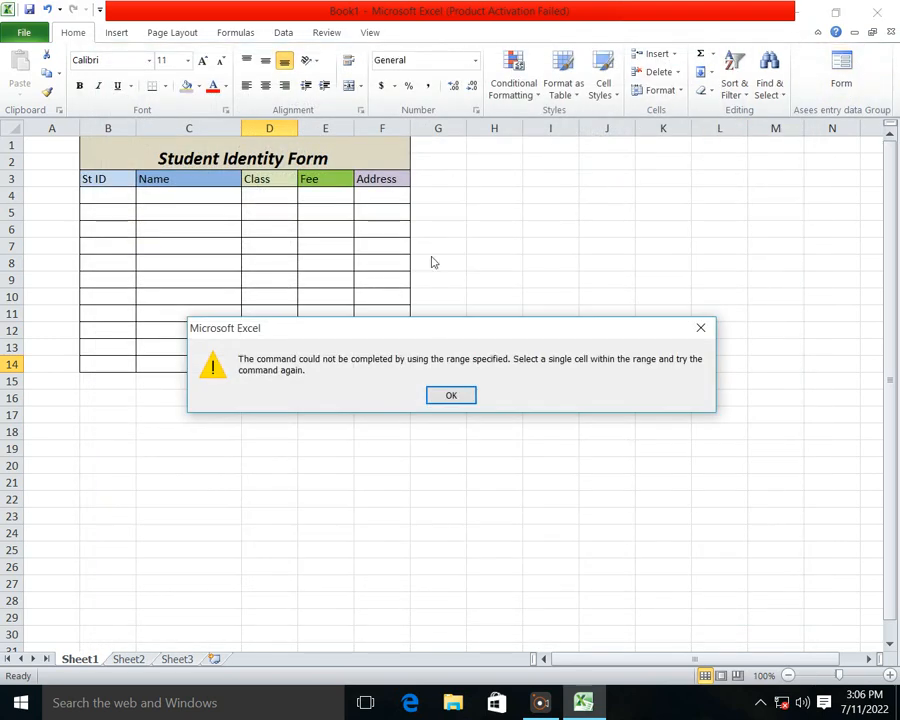
pyautogui.click(450, 396)
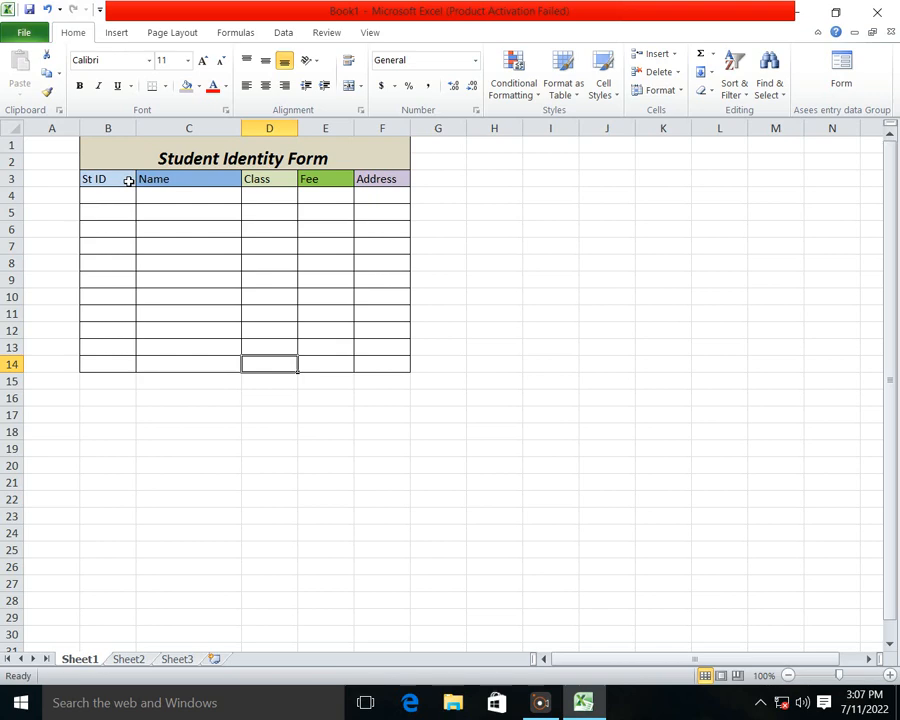
pyautogui.moveTo(129, 180); pyautogui.dragTo(361, 179)
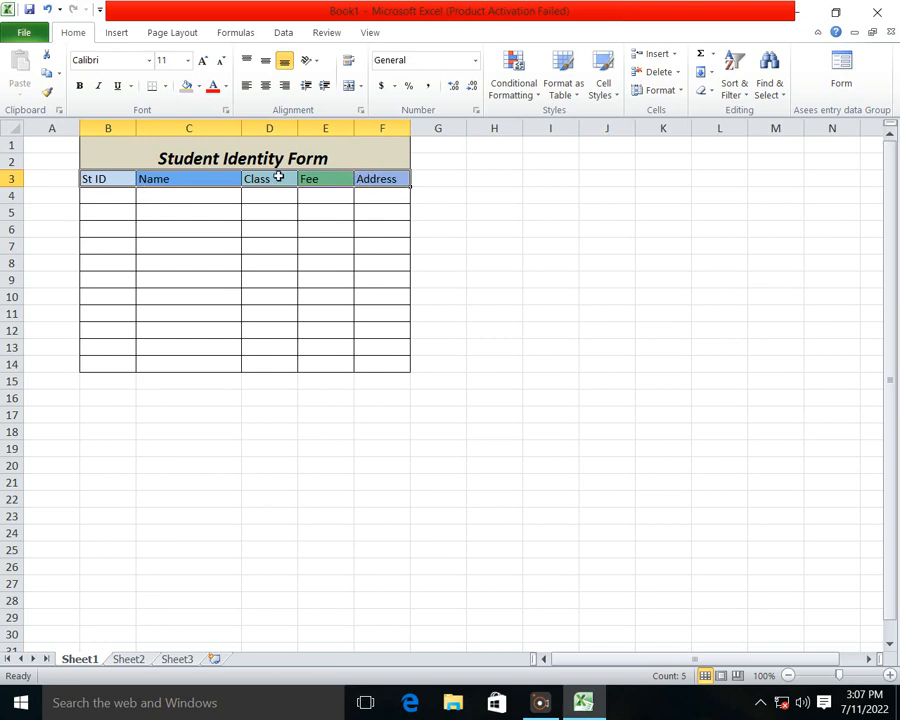
pyautogui.click(850, 72)
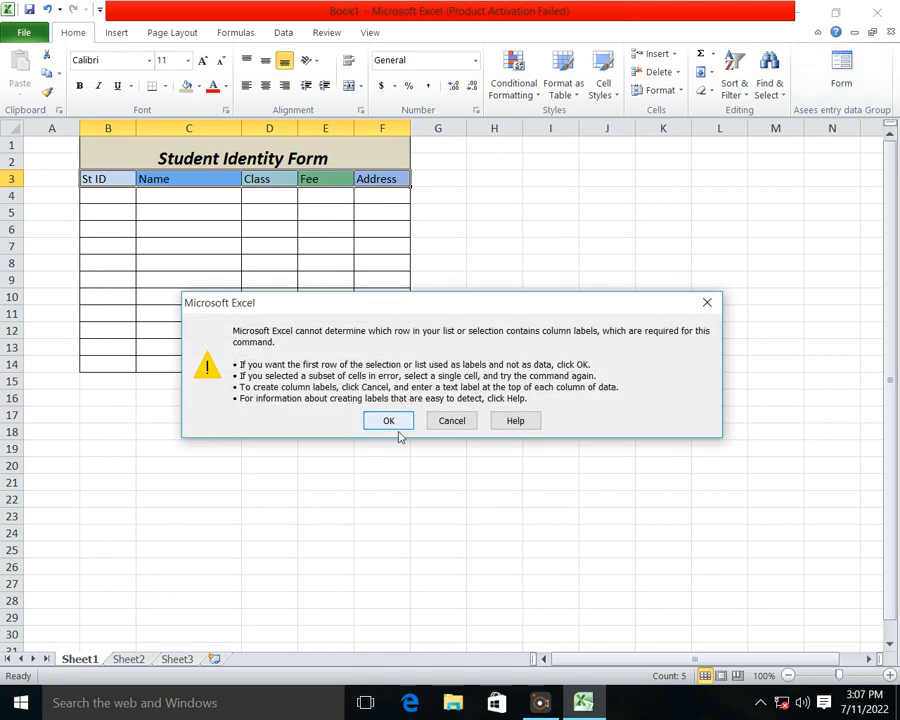
pyautogui.click(392, 422)
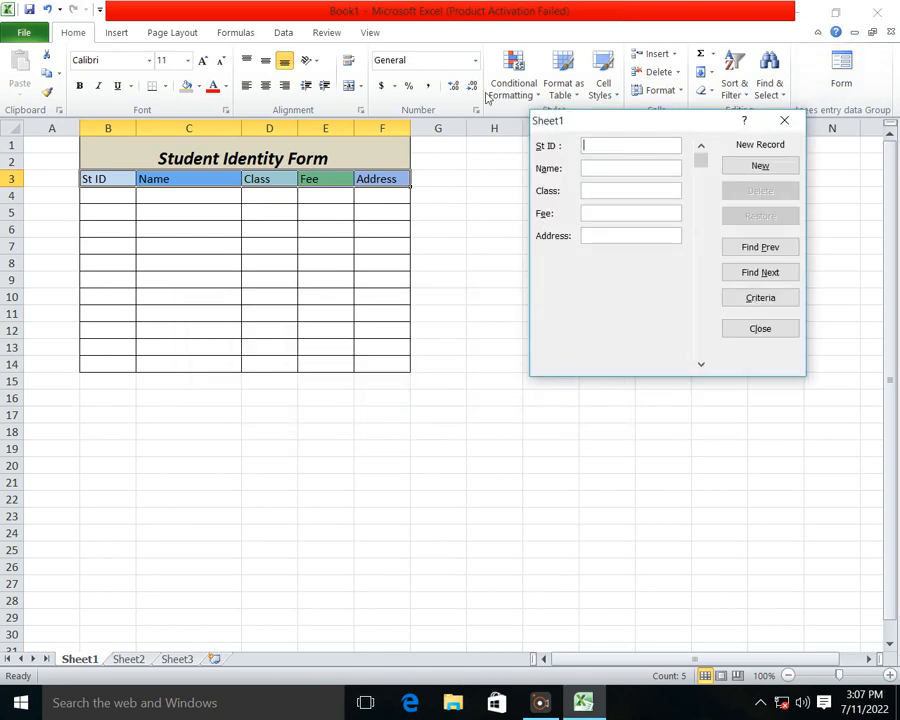
pyautogui.moveTo(627, 120); pyautogui.dragTo(601, 110)
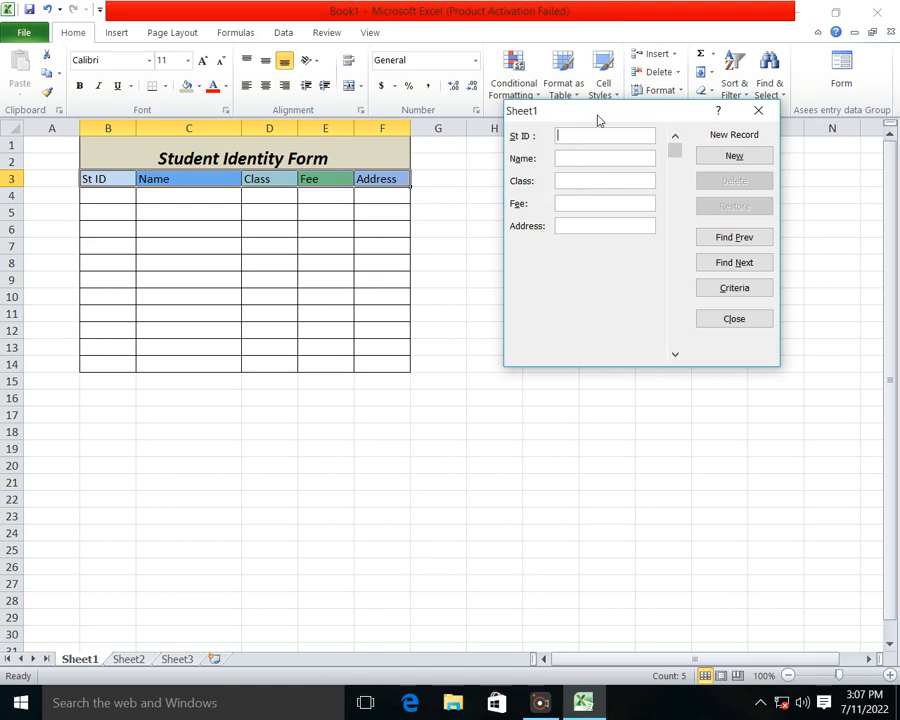
# Step: Fill in the new record with St ID 1, the student's name, Class 10, Fee 4500 and Address Pakistan
pyautogui.click(595, 134)
pyautogui.write('1')
pyautogui.click(588, 155)
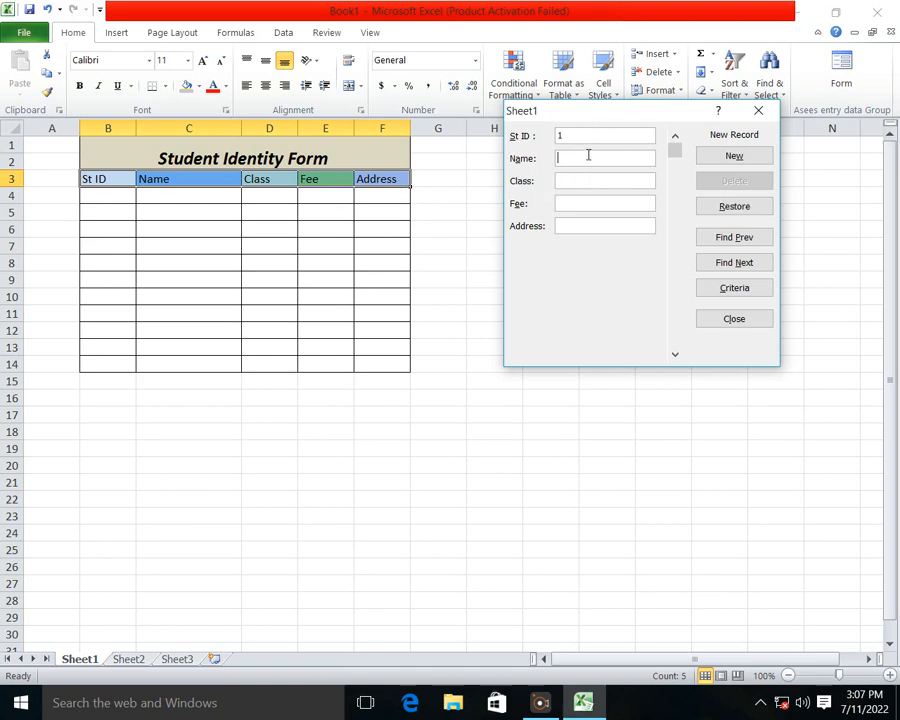
pyautogui.write('SA')
pyautogui.press('BackSpace')
pyautogui.press('BackSpace')
pyautogui.write('Asees')
pyautogui.click(590, 180)
pyautogui.write('10')
pyautogui.click(605, 200)
pyautogui.write('4500')
pyautogui.click(597, 228)
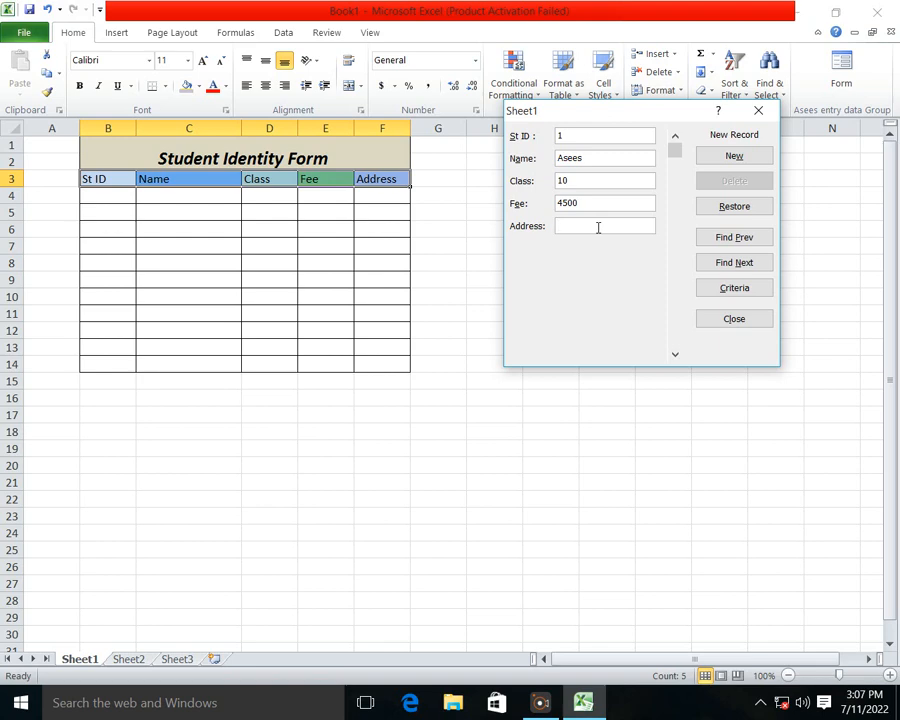
pyautogui.write('Pakistan')
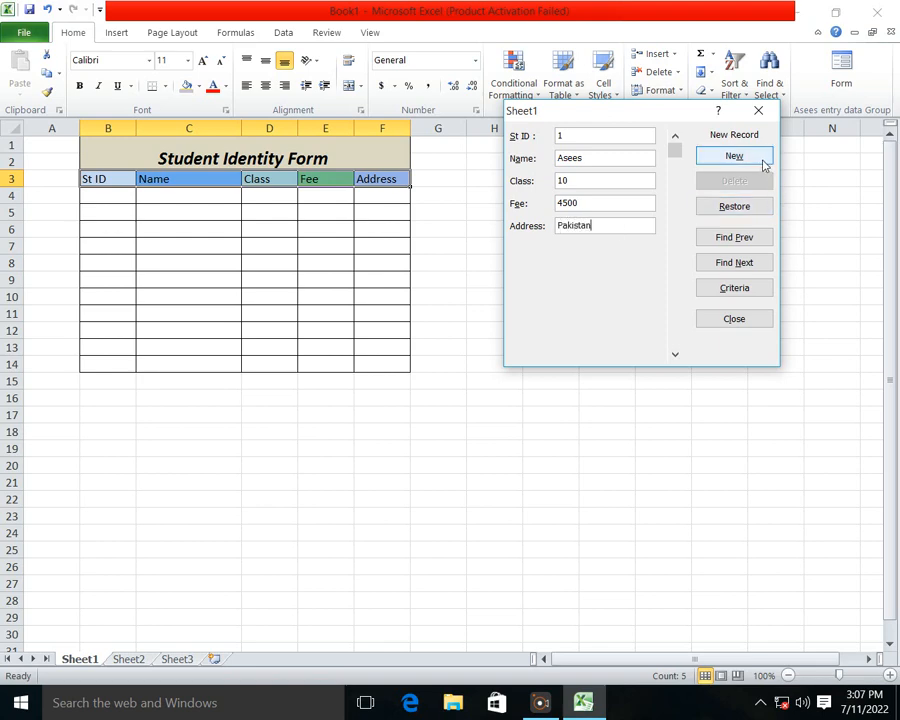
# Step: Save the first record and add a second with St ID 2, the student's name, Class 12, Fee 4521 and Address Multan
pyautogui.click(758, 160)
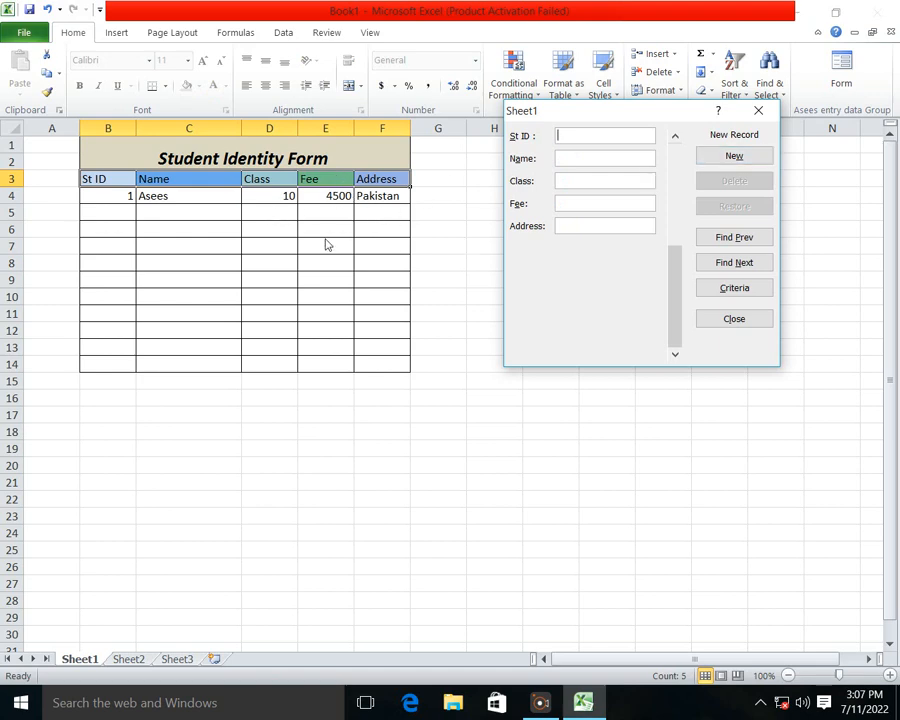
pyautogui.write('2')
pyautogui.click(601, 159)
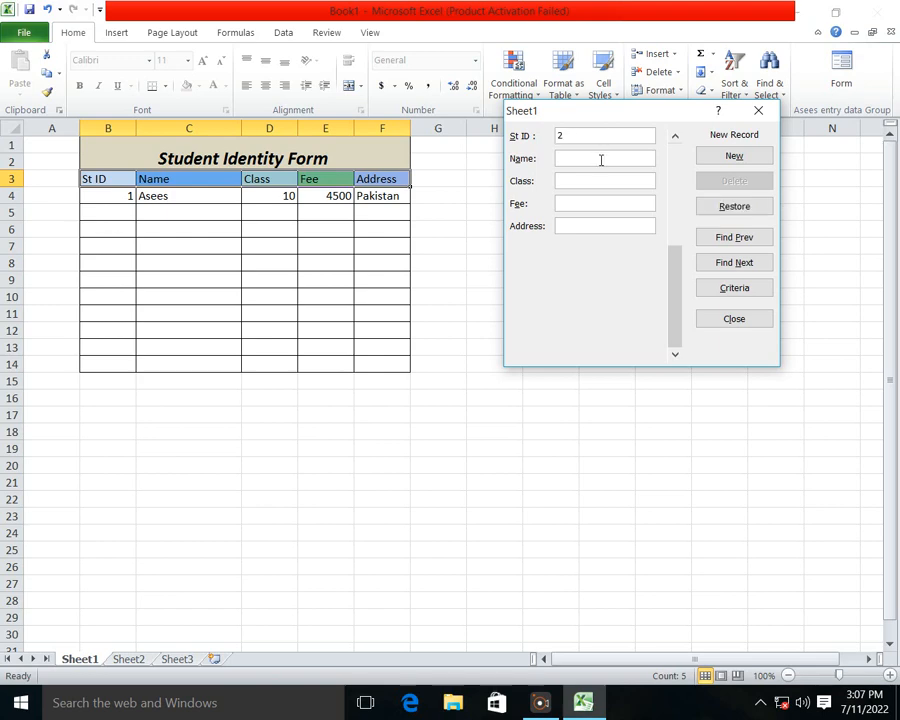
pyautogui.write('Hassa')
pyautogui.press('BackSpace')
pyautogui.press('BackSpace')
pyautogui.write('eeb')
pyautogui.write('12')
pyautogui.click(607, 199)
pyautogui.write('45210')
pyautogui.press('BackSpace')
pyautogui.click(597, 225)
pyautogui.write('Multabn')
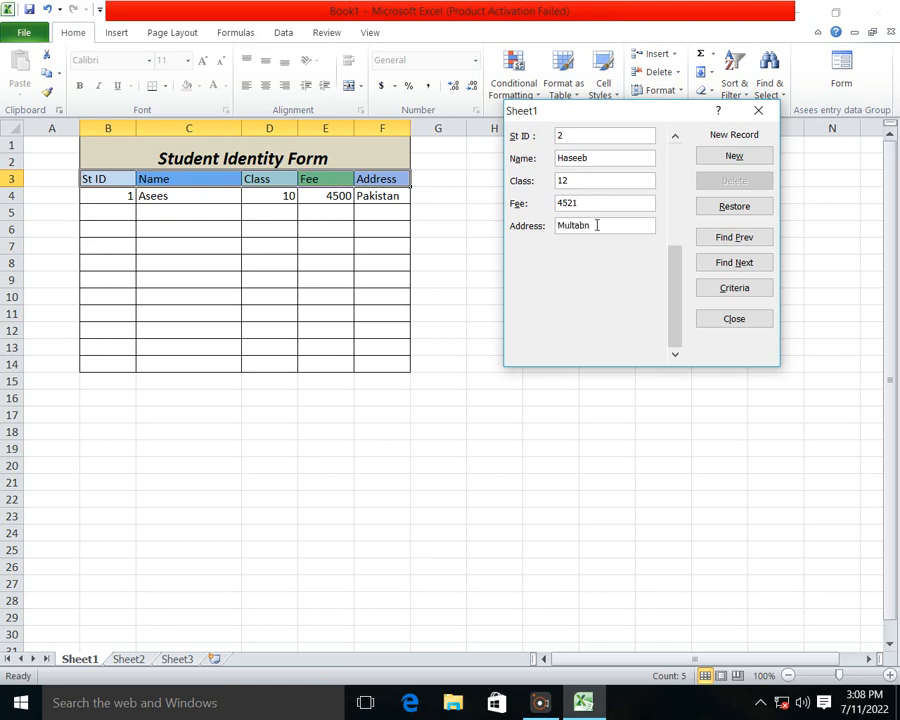
pyautogui.press('BackSpace')
pyautogui.press('BackSpace')
pyautogui.write('n')
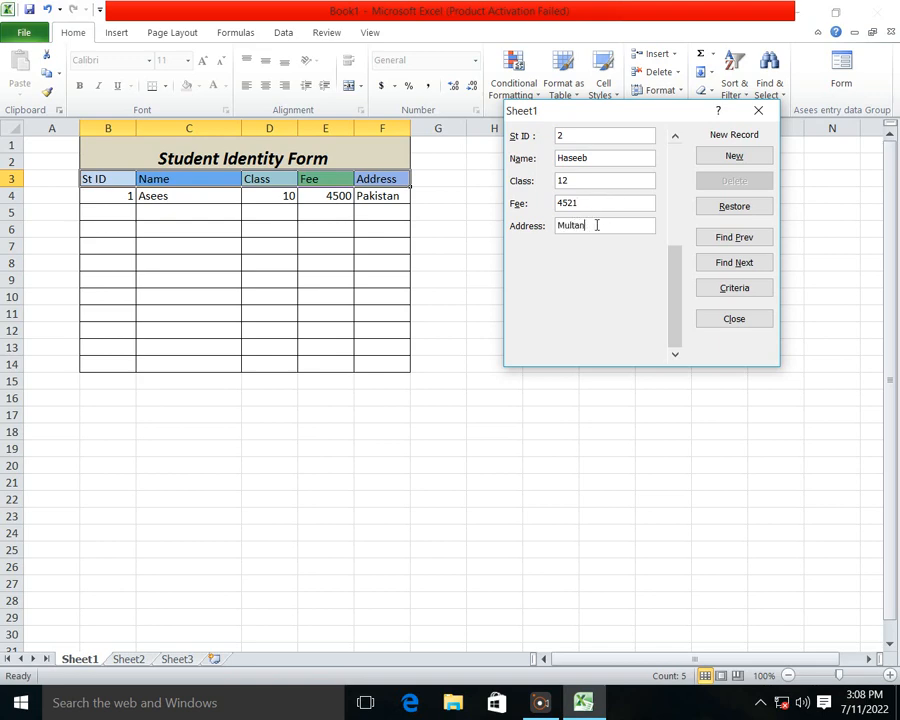
pyautogui.click(748, 153)
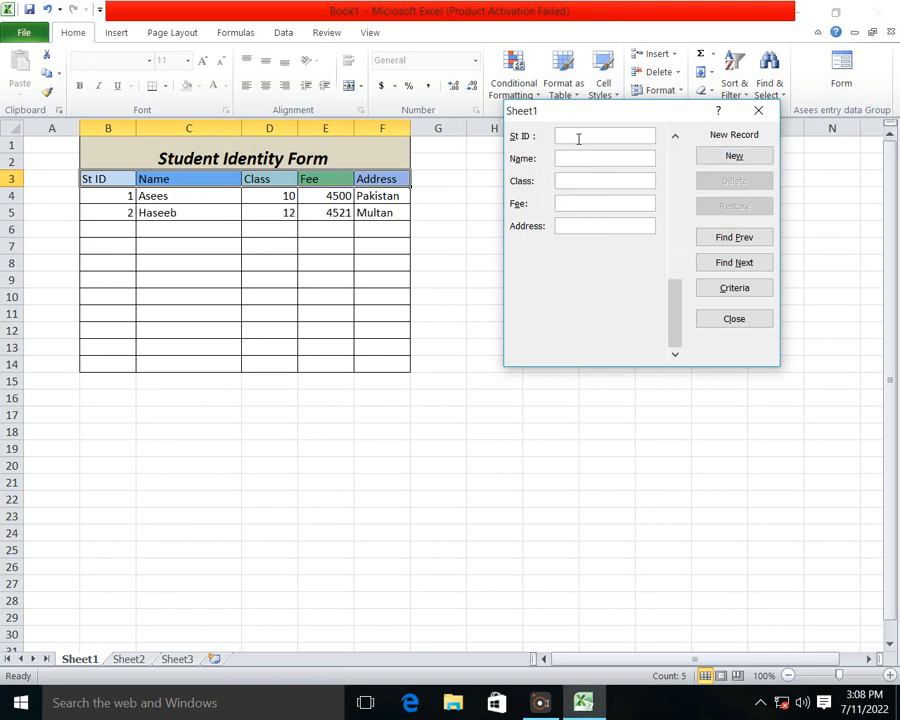
# Step: Add a third record with St ID 3, the student's name, Class 9, Fee 1500 and Address Karachi
pyautogui.write('3')
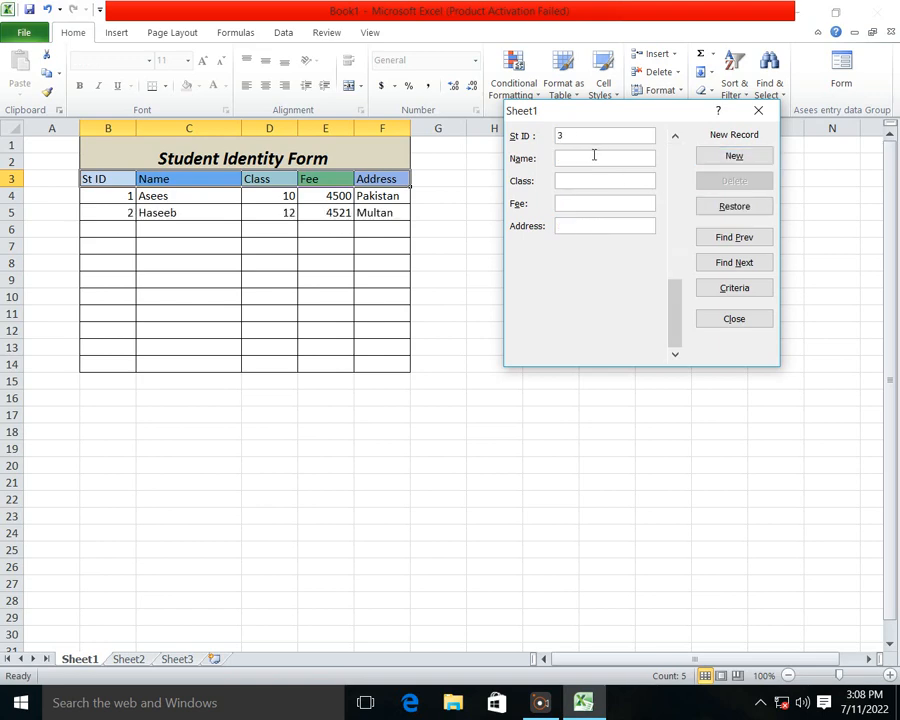
pyautogui.click(594, 157)
pyautogui.write('Mohsin')
pyautogui.click(593, 182)
pyautogui.write('9')
pyautogui.click(619, 203)
pyautogui.write('1500')
pyautogui.click(633, 224)
pyautogui.write('Karacgu')
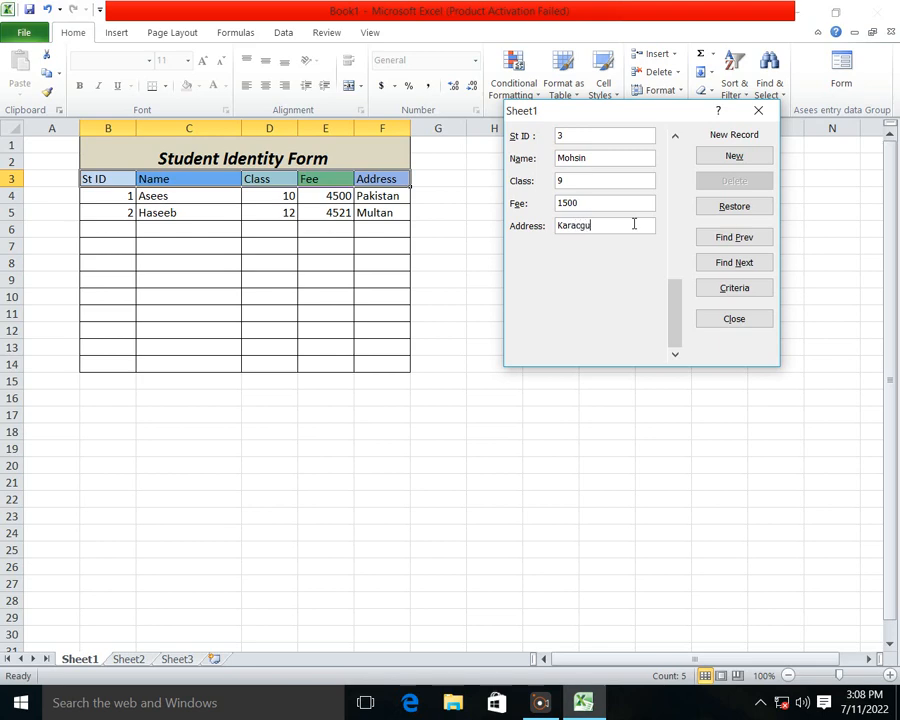
pyautogui.press('BackSpace')
pyautogui.write('hi')
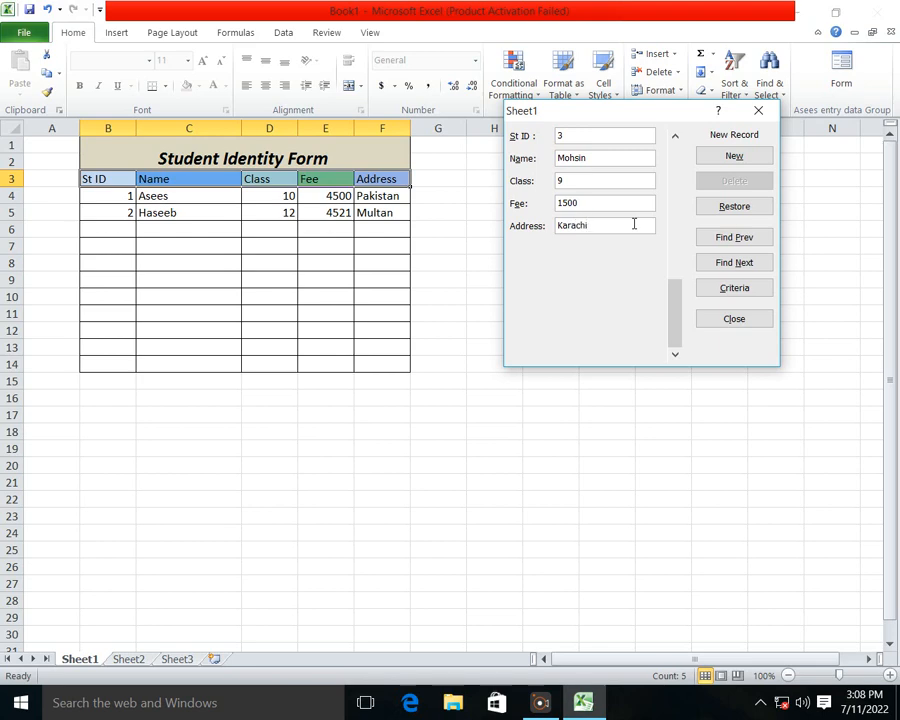
pyautogui.click(762, 155)
# Step: Add a fourth record with St ID 4, the student's name, Class 8, Fee 1000 and Address Kashmir
pyautogui.write('4')
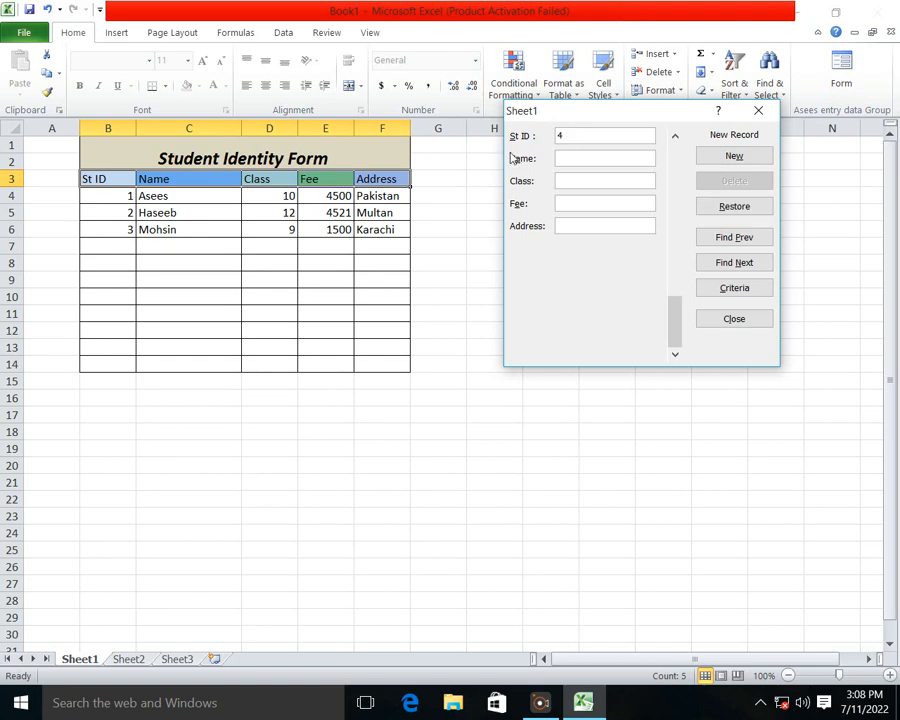
pyautogui.click(582, 160)
pyautogui.write('Khawait')
pyautogui.press('BackSpace')
pyautogui.write('r')
pyautogui.click(619, 179)
pyautogui.write('8')
pyautogui.click(616, 202)
pyautogui.write('1000')
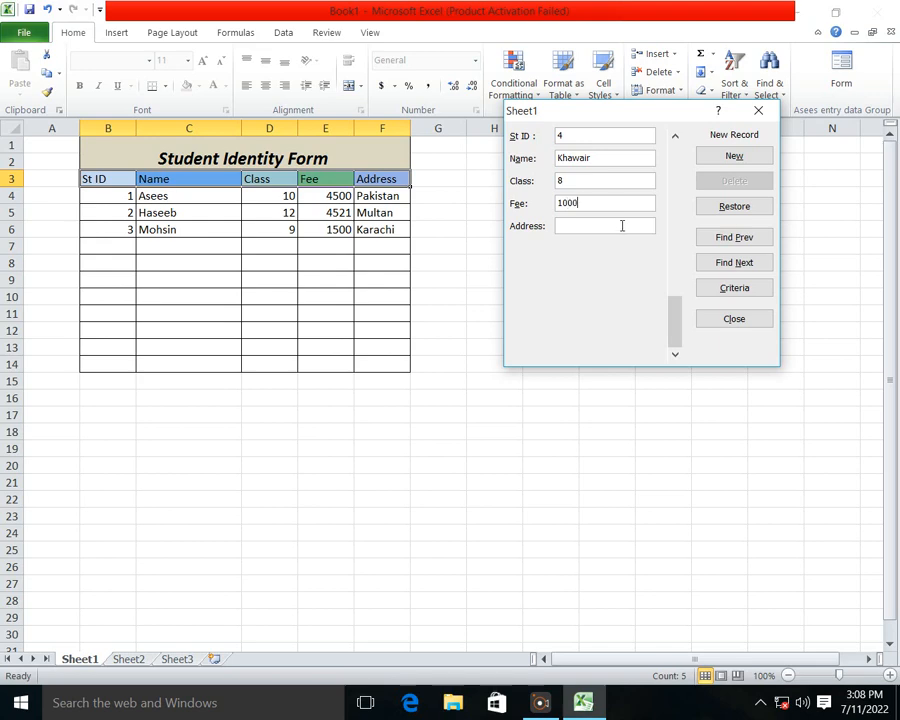
pyautogui.click(621, 225)
pyautogui.write('Kashmir')
pyautogui.click(738, 157)
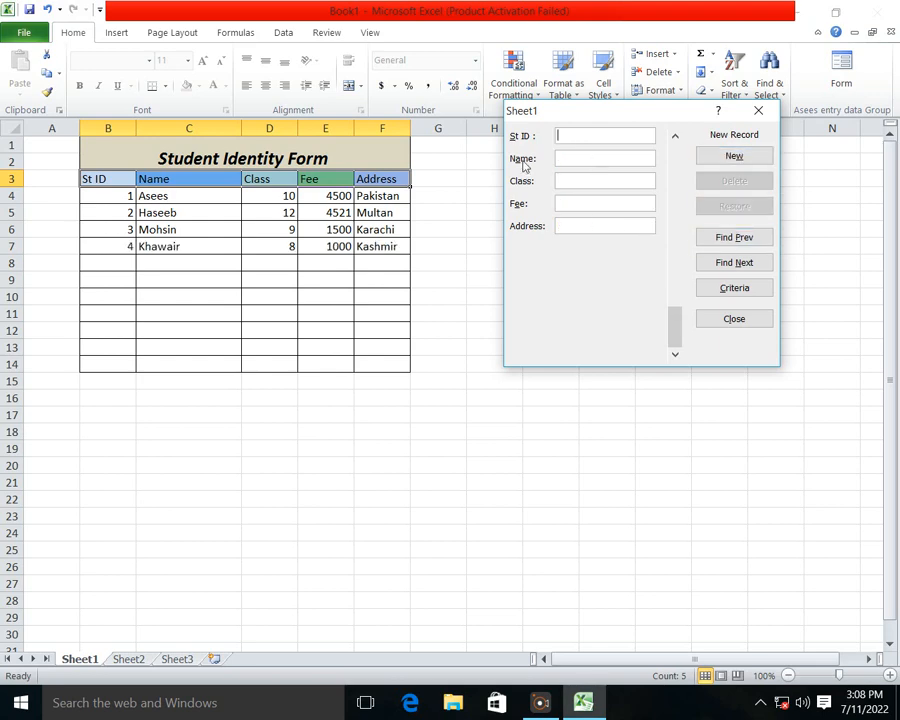
# Step: Add a fifth record with St ID 5, the student's name, Class 5, Fee 1200 and Address Lahore
pyautogui.write('5')
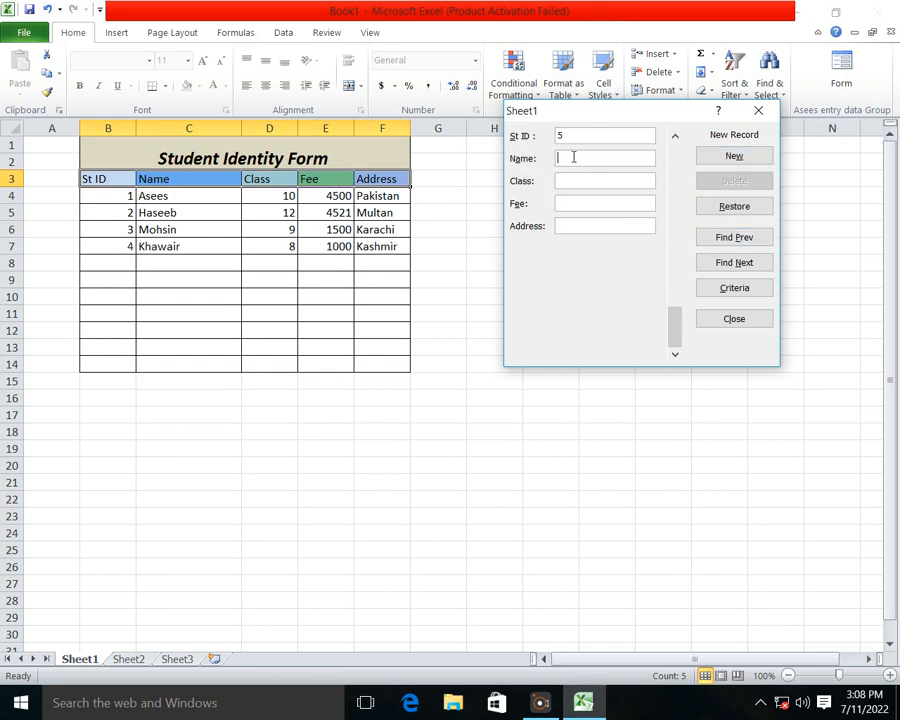
pyautogui.write('Mubsa')
pyautogui.press('BackSpace')
pyautogui.press('BackSpace')
pyautogui.write('a')
pyautogui.press('BackSpace')
pyautogui.press('BackSpace')
pyautogui.write('need')
pyautogui.press('BackSpace')
pyautogui.write('b')
pyautogui.click(605, 179)
pyautogui.write('5')
pyautogui.click(608, 204)
pyautogui.write('1200')
pyautogui.click(618, 229)
pyautogui.write('Lah')
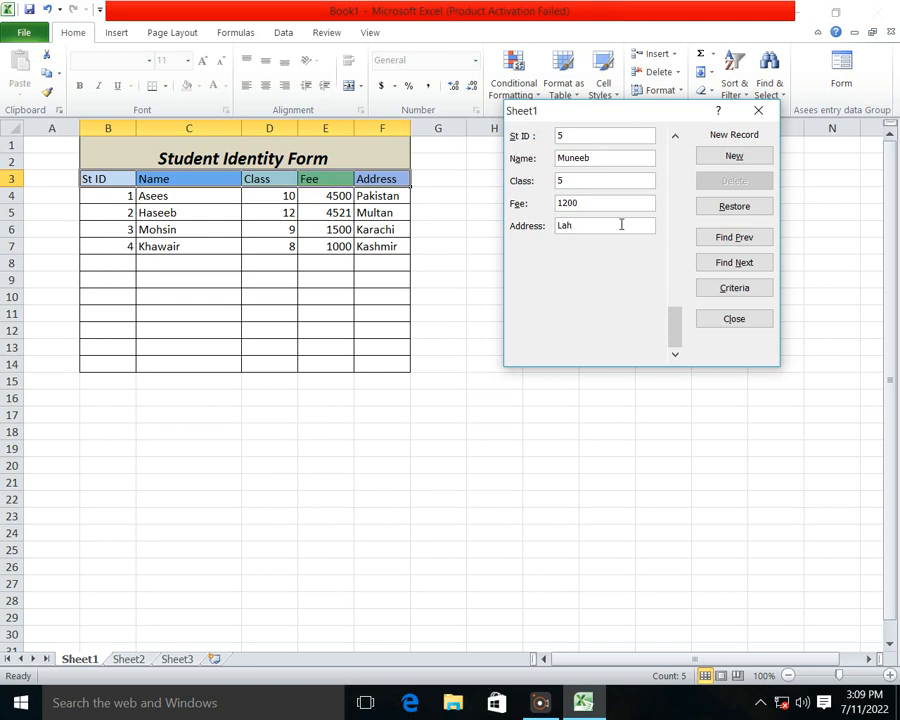
pyautogui.write('ore')
pyautogui.click(750, 158)
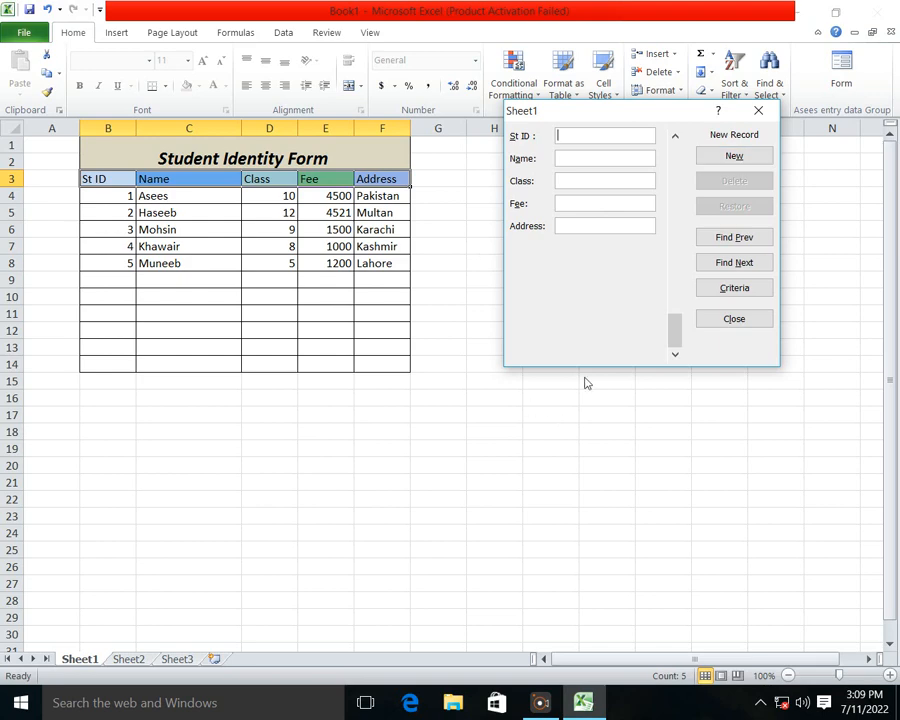
pyautogui.moveTo(631, 114); pyautogui.dragTo(587, 132)
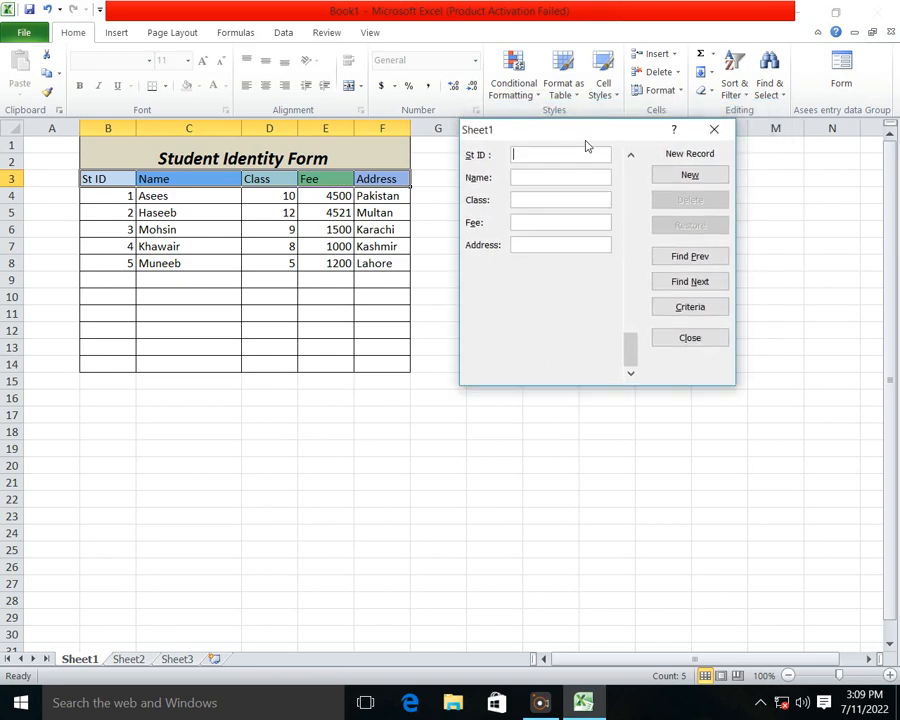